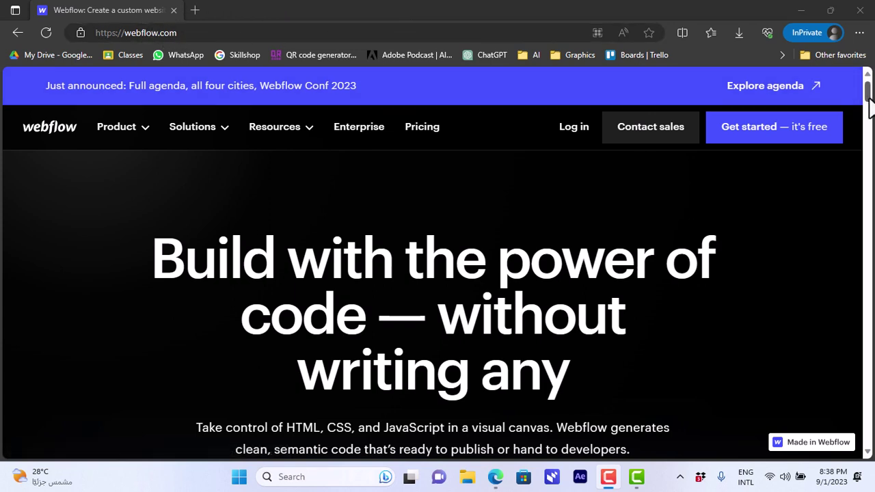
- Bring up the Webflow sign-up form, then switch to the Sites - Webflow dashboard window
mouse_move(867, 96)
left_mouse_down()
mouse_move(867, 172)
mouse_move(870, 83)
left_mouse_up()
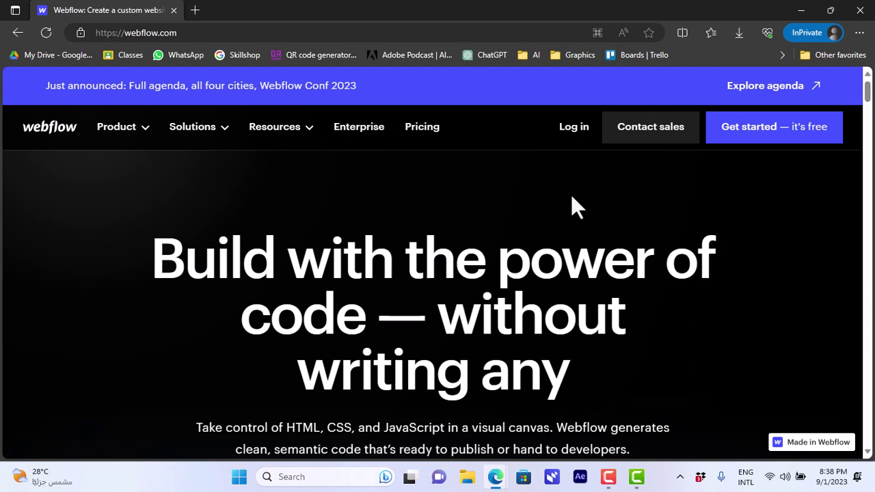
left_click(783, 142)
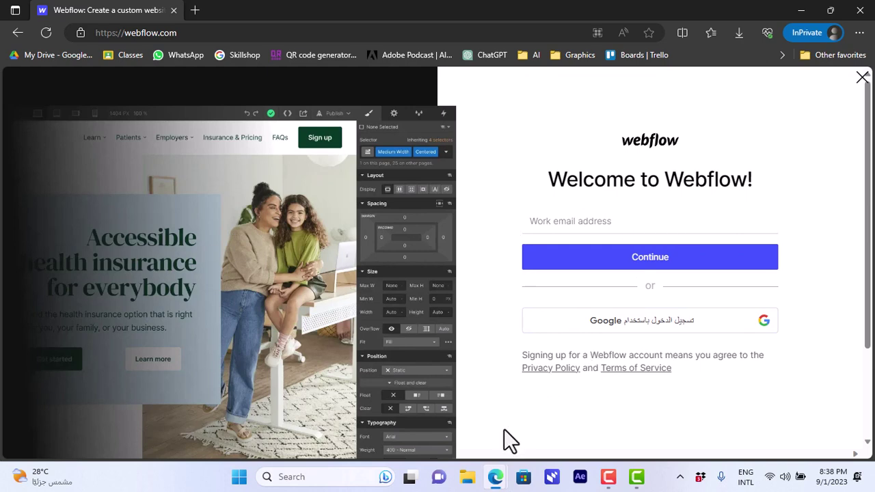
mouse_move(498, 475)
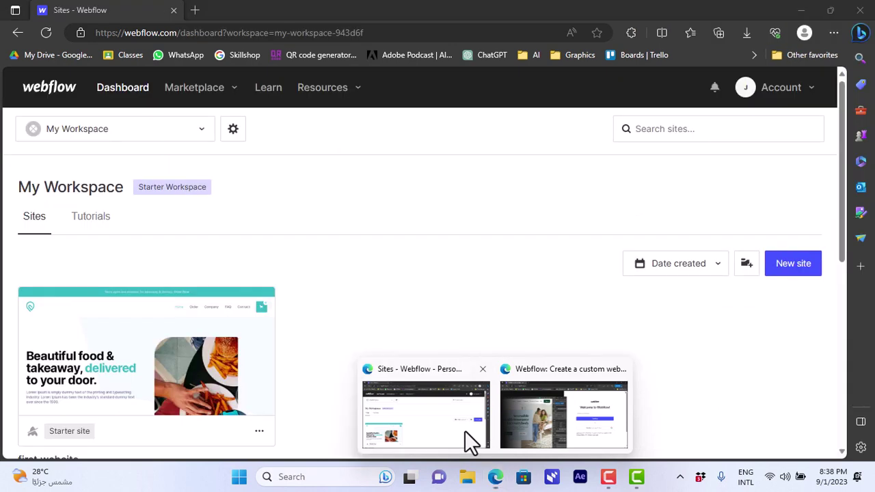
left_click(465, 431)
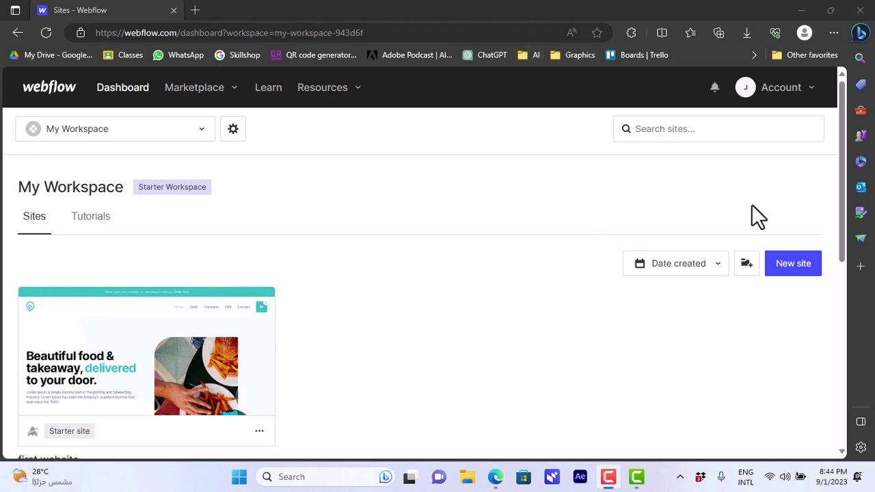
left_click_drag(844, 196, 844, 175)
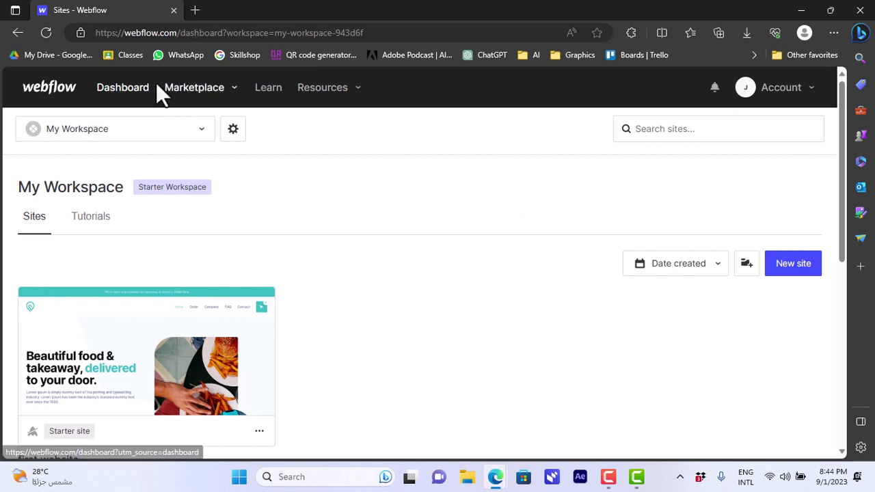
left_click(234, 93)
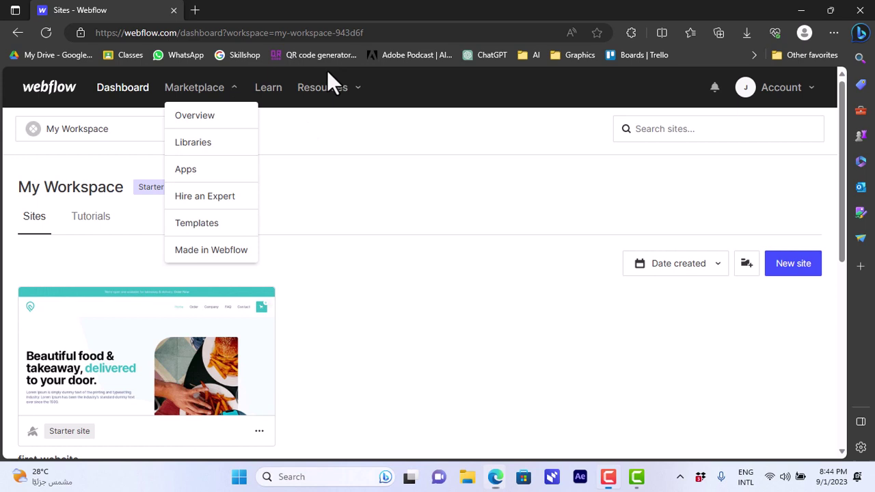
left_click(232, 99)
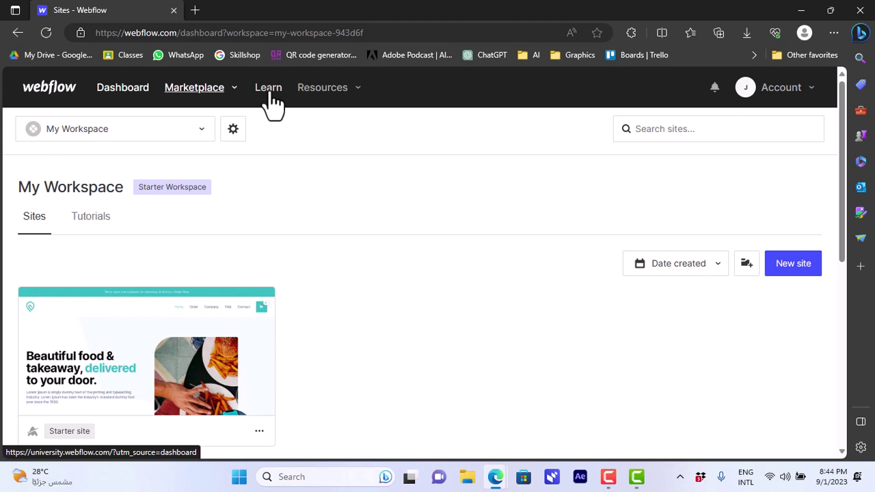
left_click(356, 92)
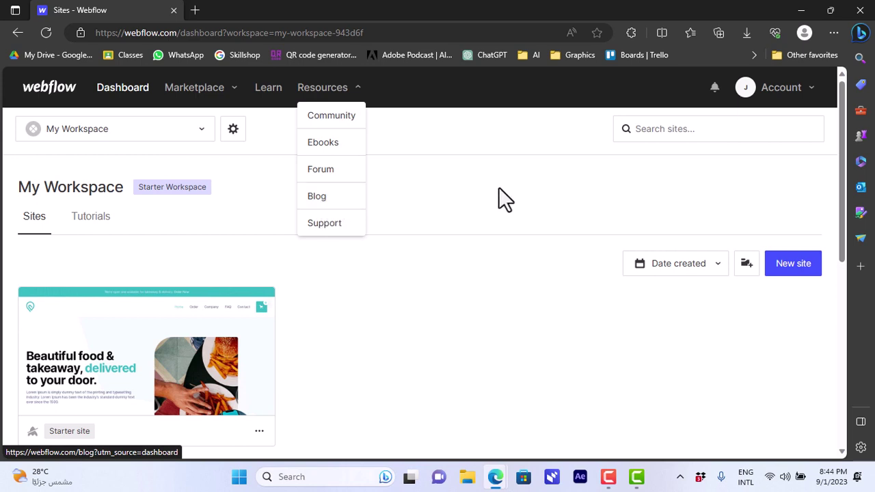
left_click(797, 96)
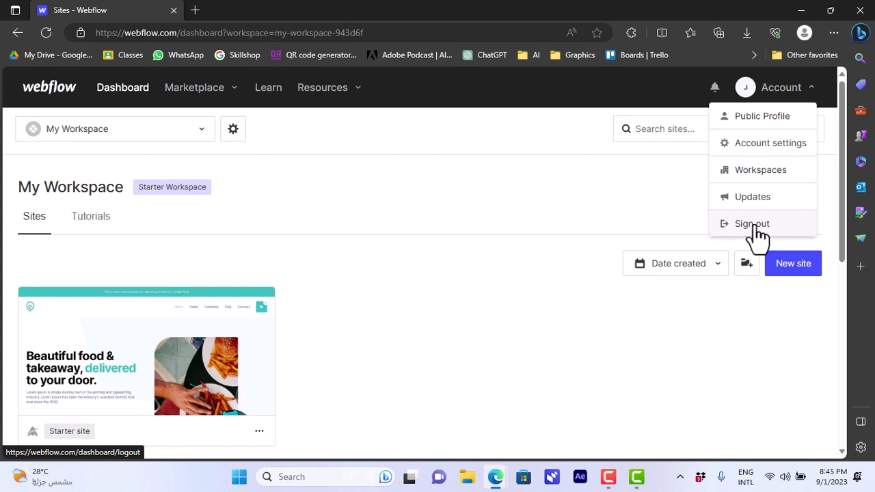
- Check and dismiss the first website card's actions menu, then scroll back to the top
scroll(845, 171, "down", 2)
mouse_move(93, 260)
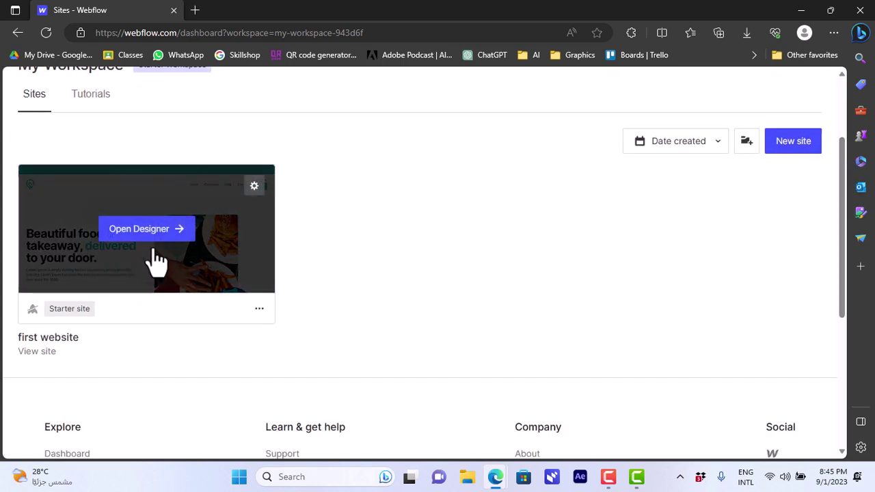
left_click(259, 311)
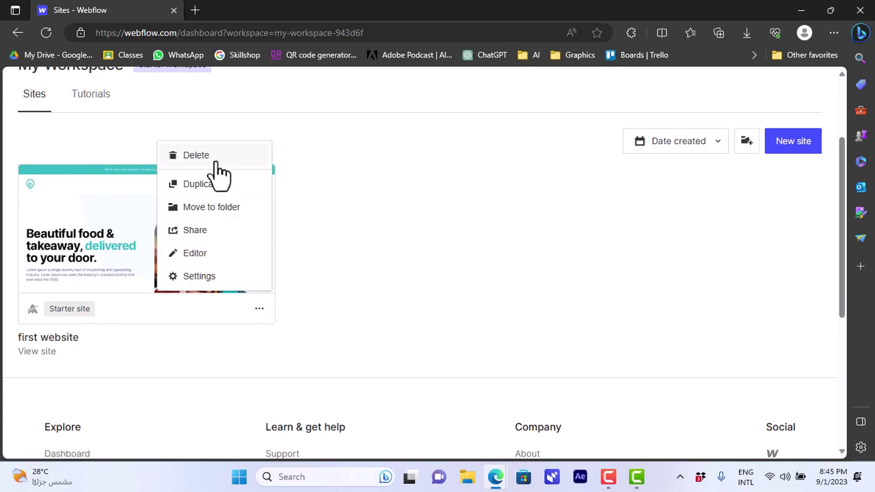
left_click(317, 194)
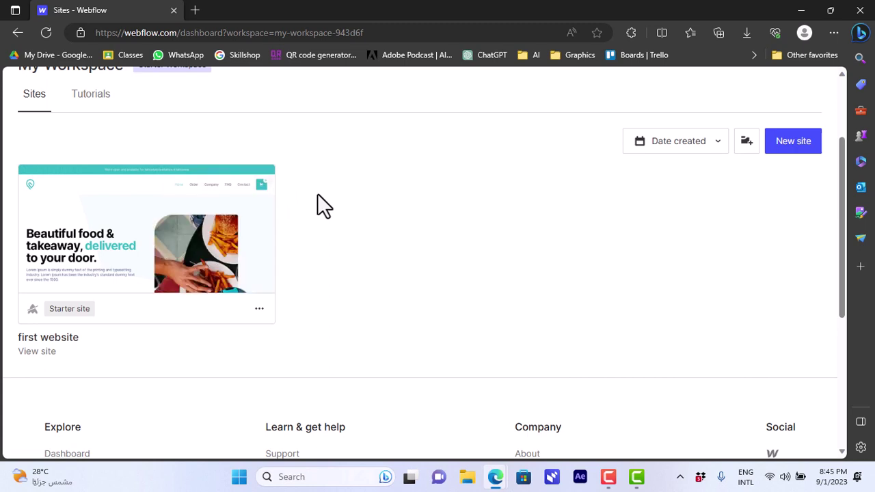
left_click_drag(843, 221, 846, 143)
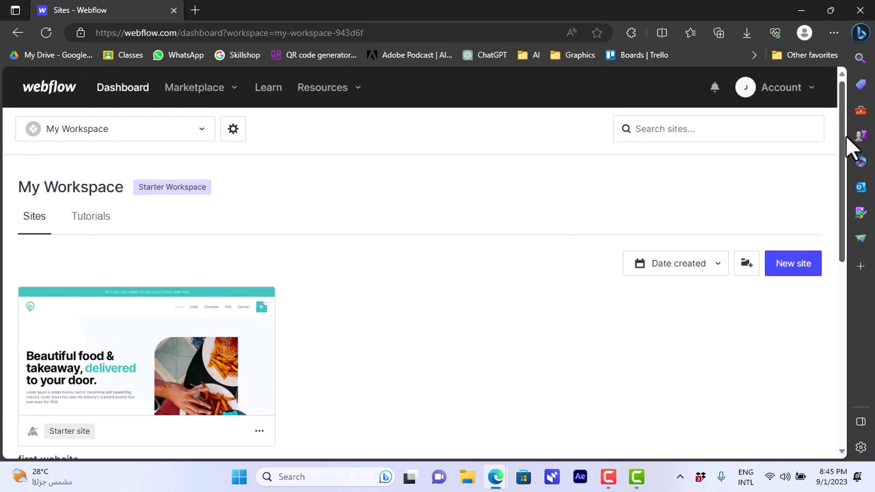
left_click(795, 266)
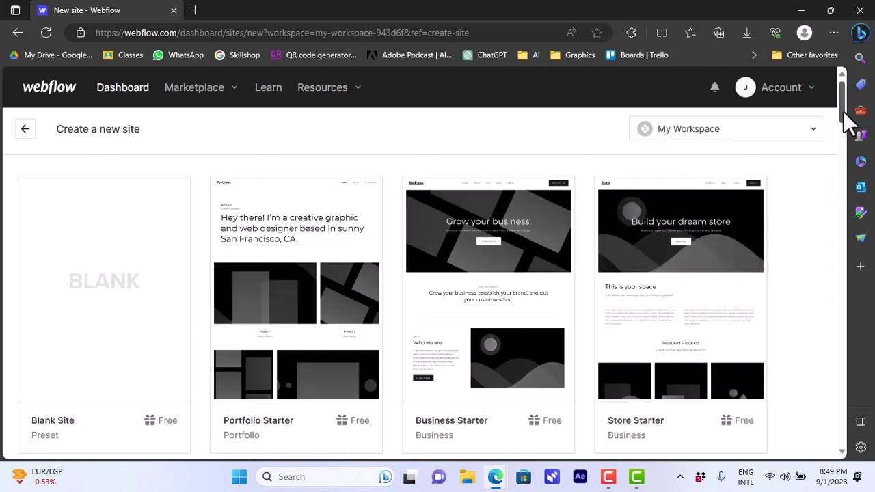
left_click_drag(843, 112, 841, 149)
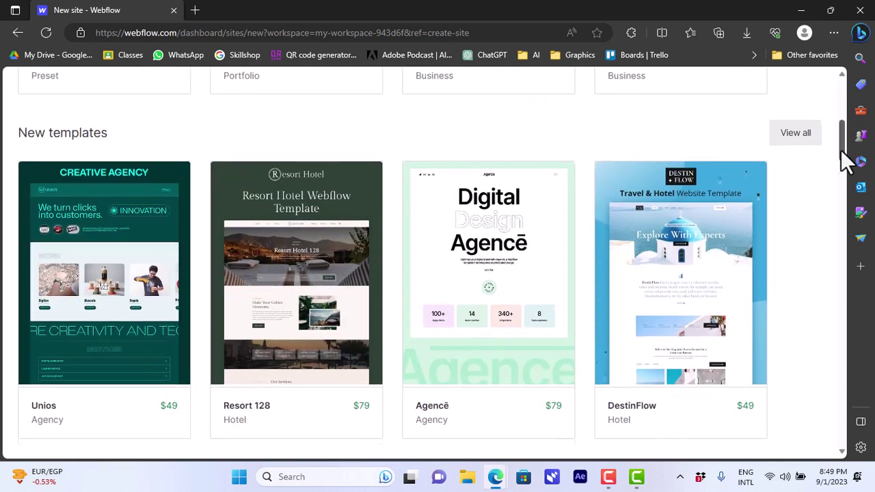
scroll(842, 150, "down", 1)
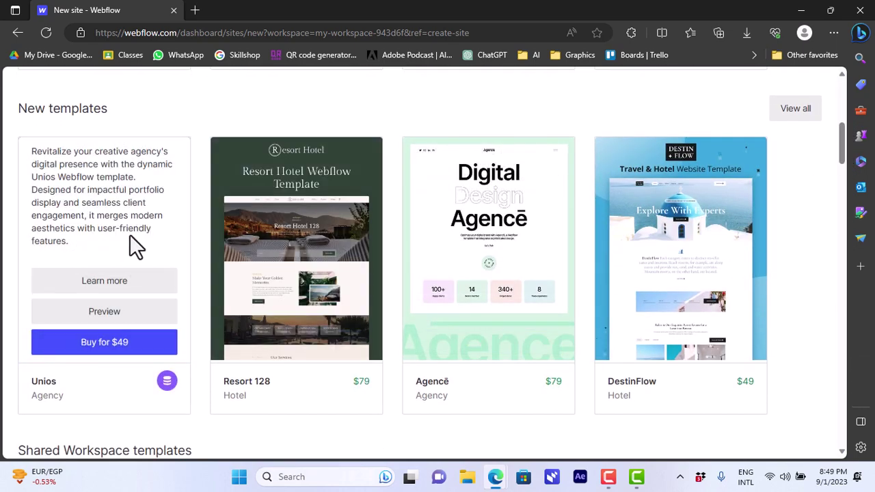
mouse_move(481, 194)
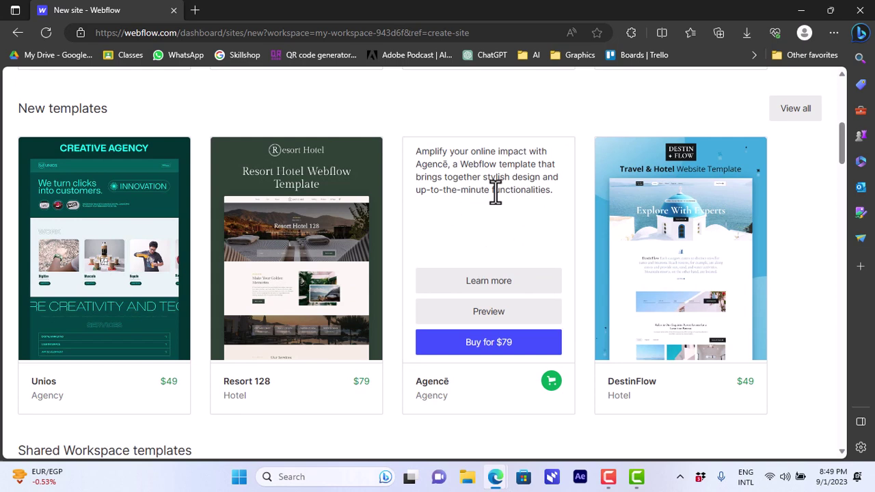
mouse_move(723, 234)
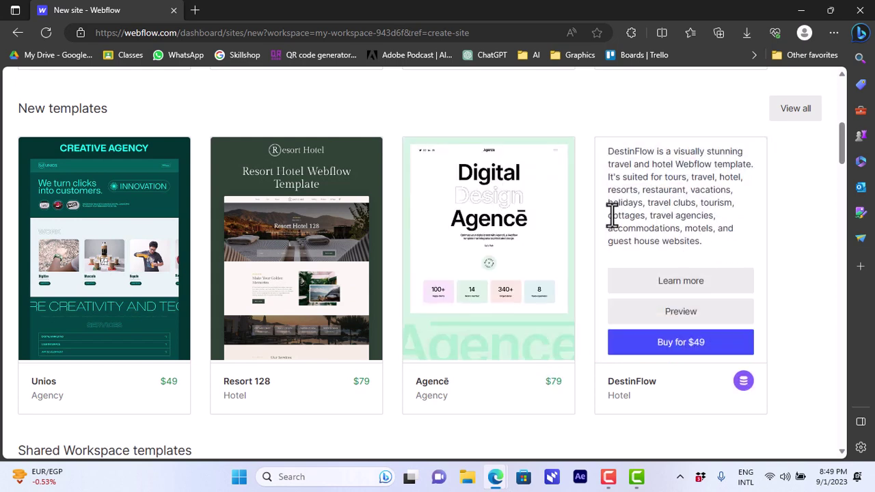
mouse_move(355, 241)
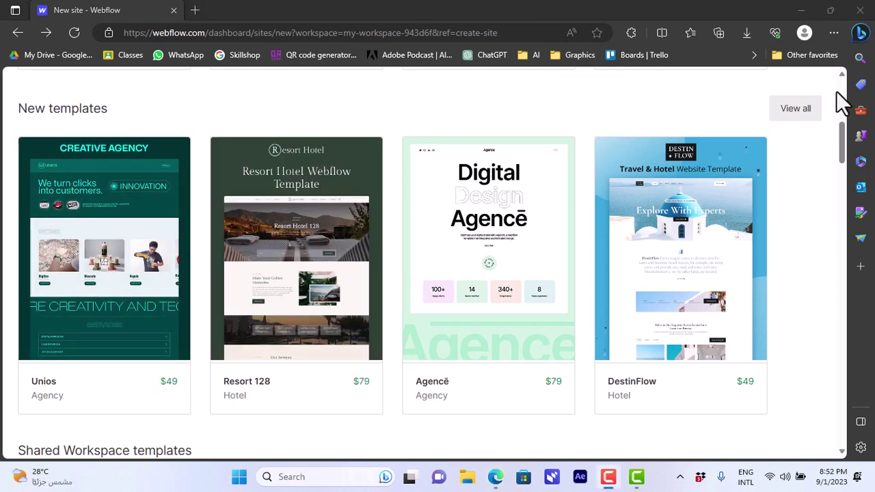
left_click_drag(843, 141, 846, 193)
mouse_move(633, 127)
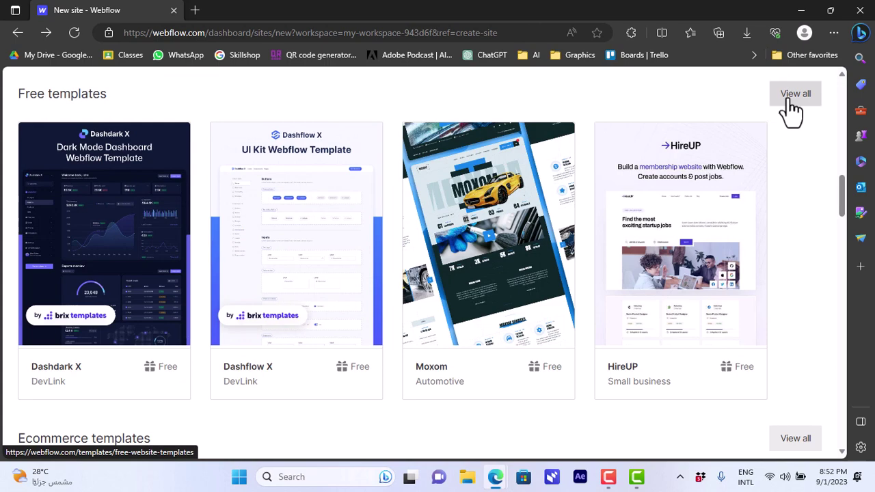
- Browse all free templates and open the CoffeeStyle coffee-shop template's page
left_click(792, 111)
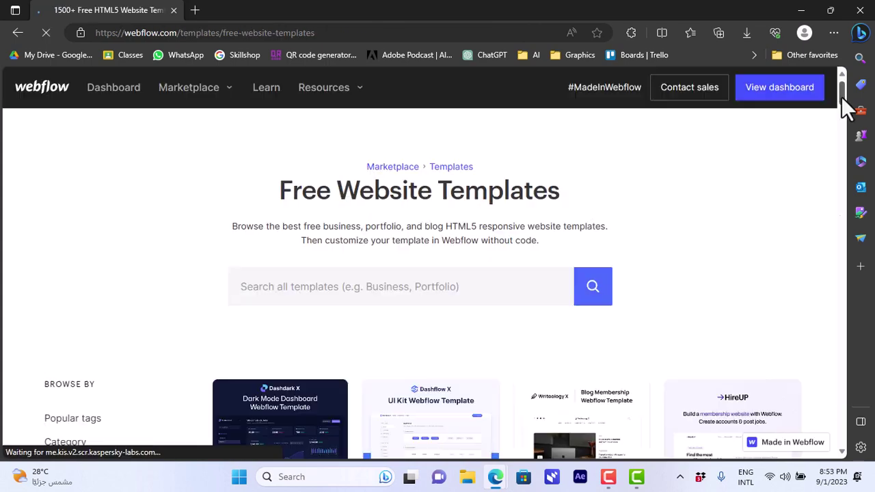
left_click_drag(841, 98, 829, 170)
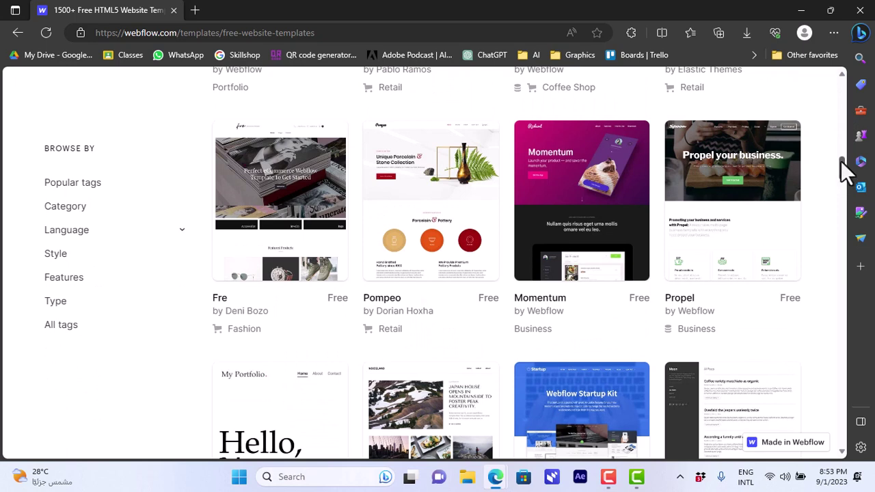
mouse_move(841, 164)
left_mouse_down()
mouse_move(843, 209)
mouse_move(842, 144)
mouse_move(842, 151)
left_mouse_up()
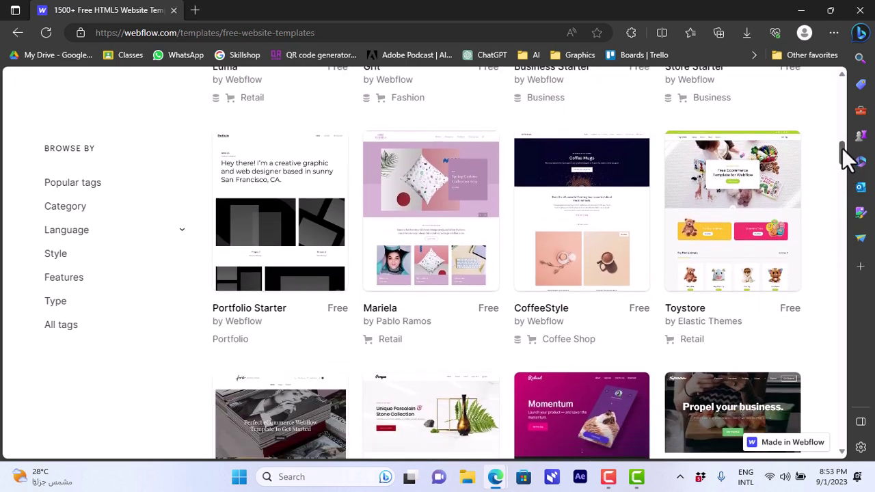
left_click(580, 233)
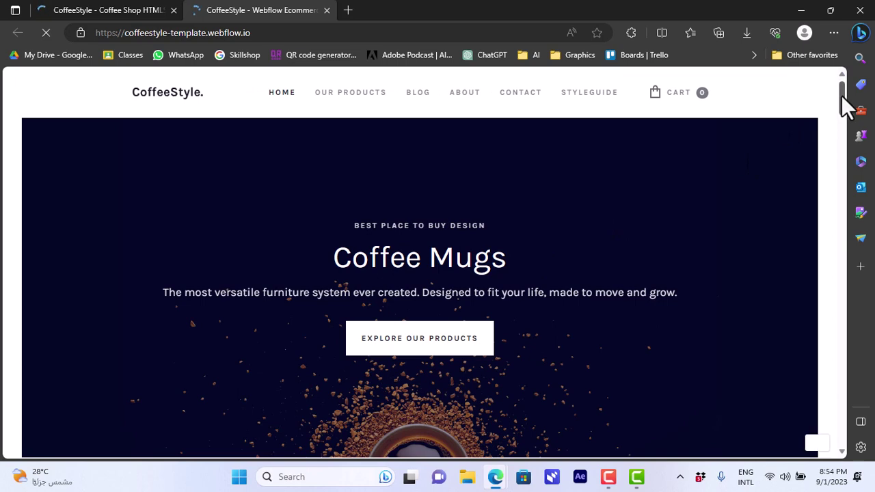
left_click_drag(841, 98, 845, 168)
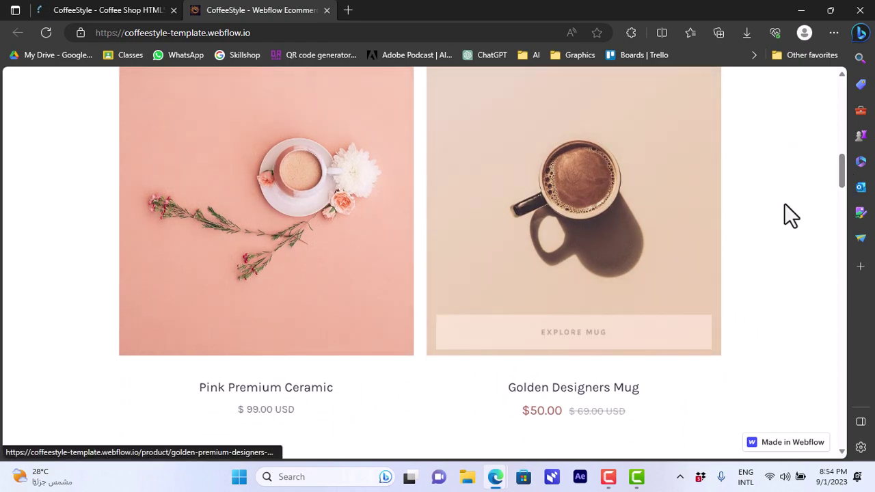
left_click_drag(848, 176, 845, 102)
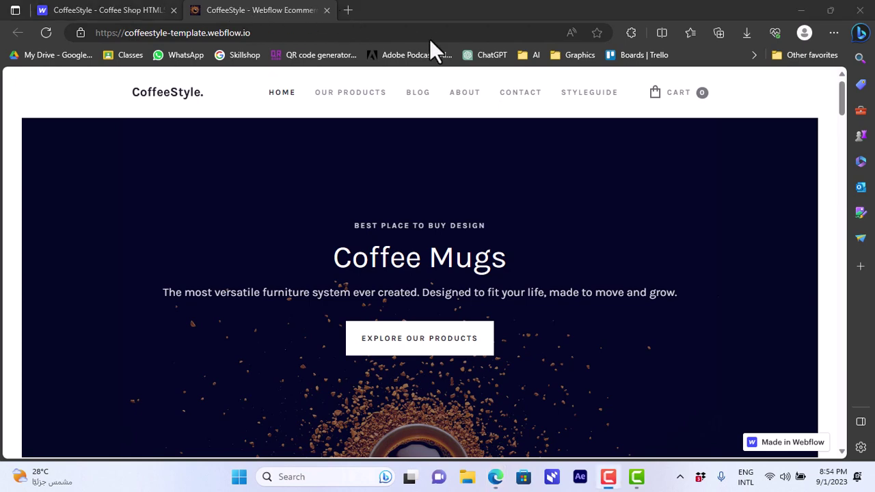
- Create a free site named 'our coffee shop' from the CoffeeStyle template
left_click(326, 11)
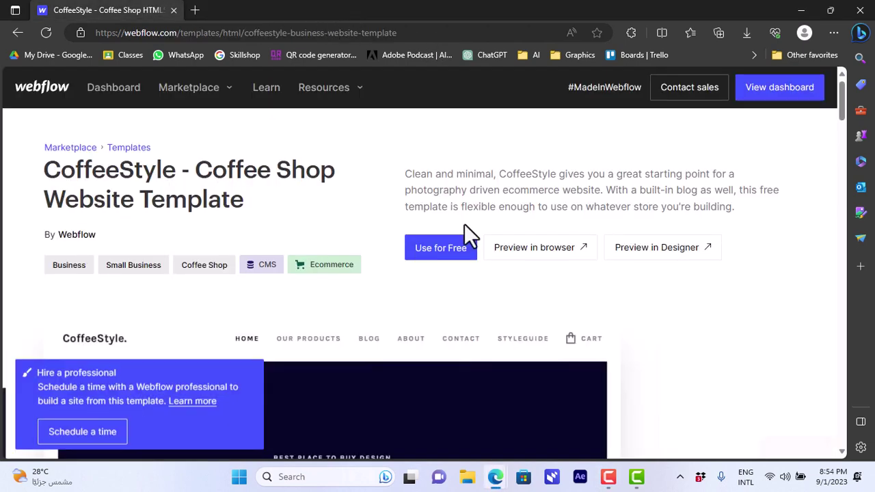
left_click(432, 251)
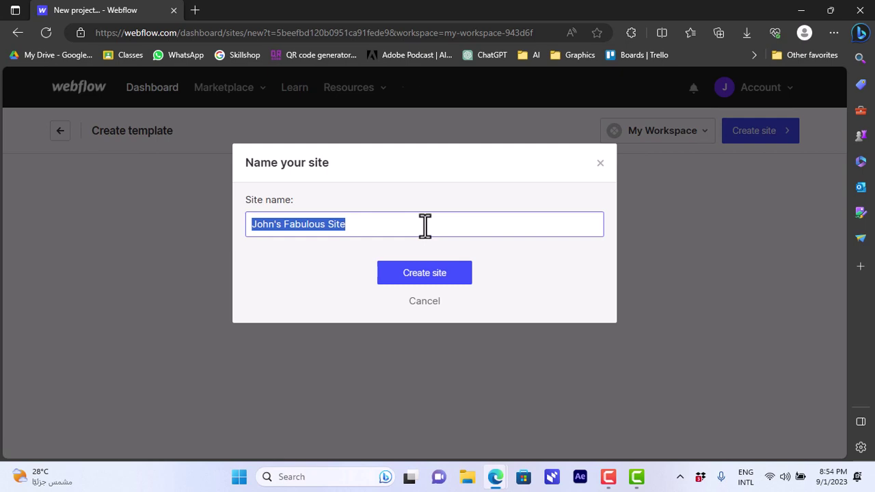
type("our coffee shop")
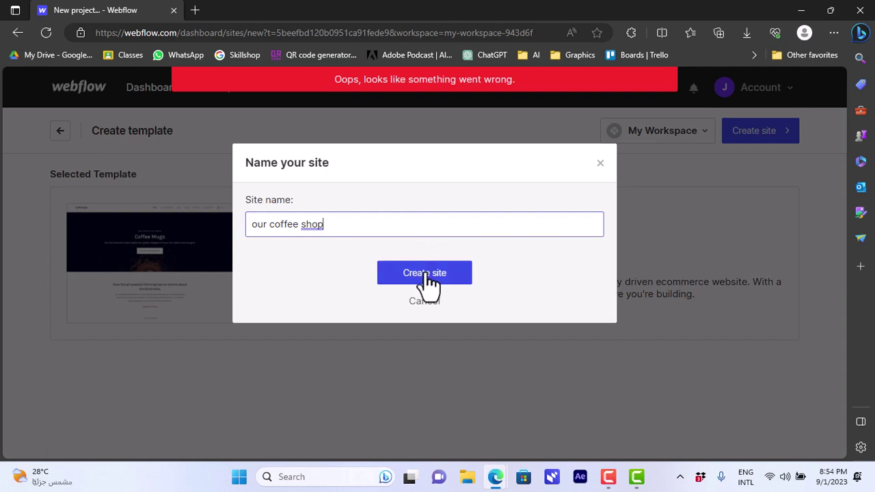
left_click(425, 273)
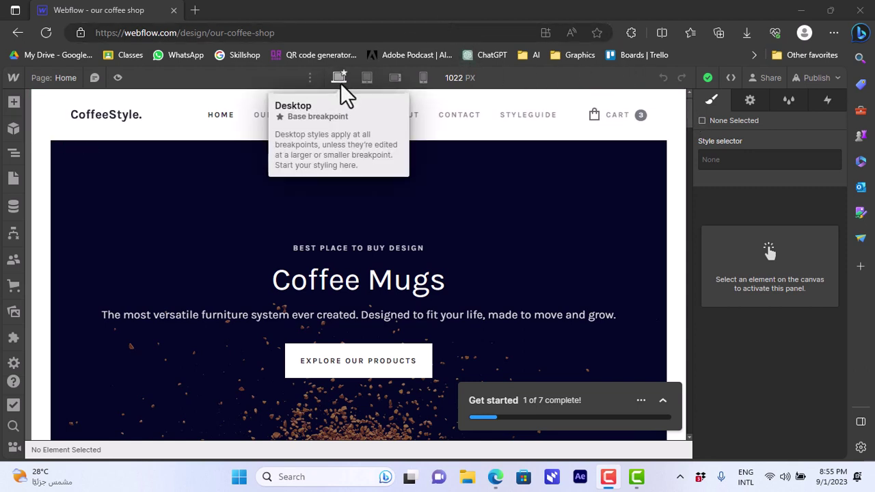
left_click(366, 78)
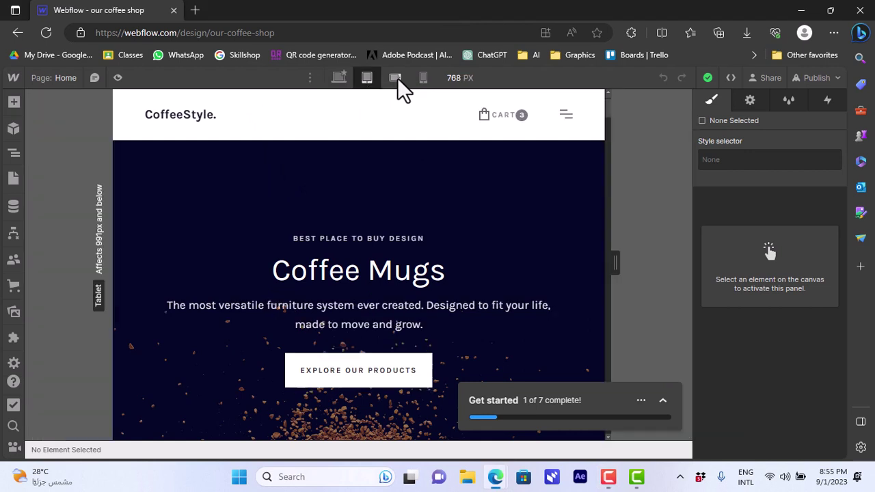
left_click(396, 78)
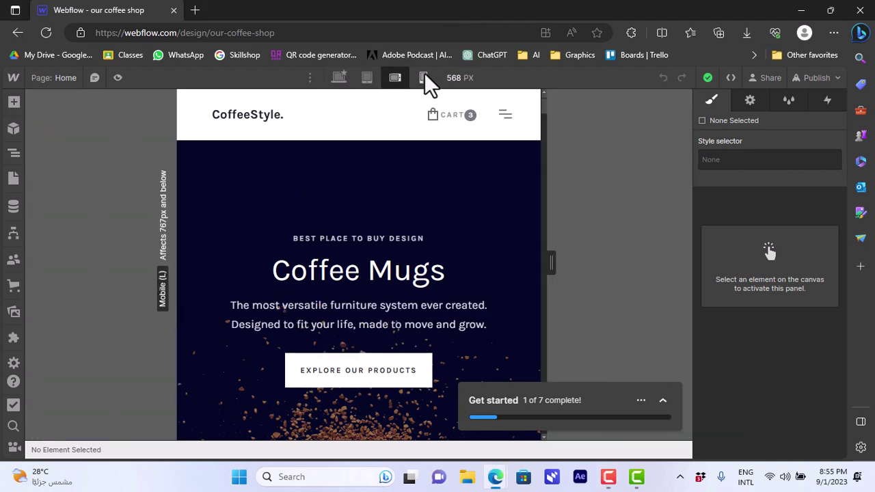
left_click(423, 78)
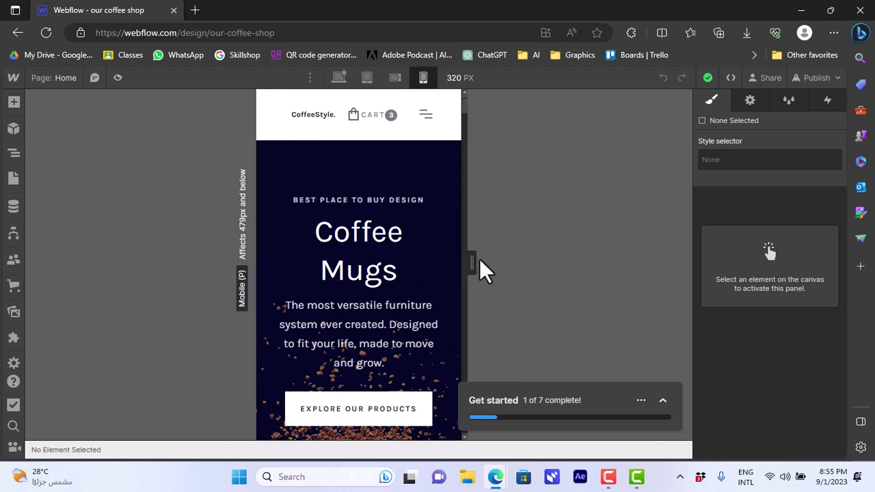
left_click_drag(477, 257, 495, 242)
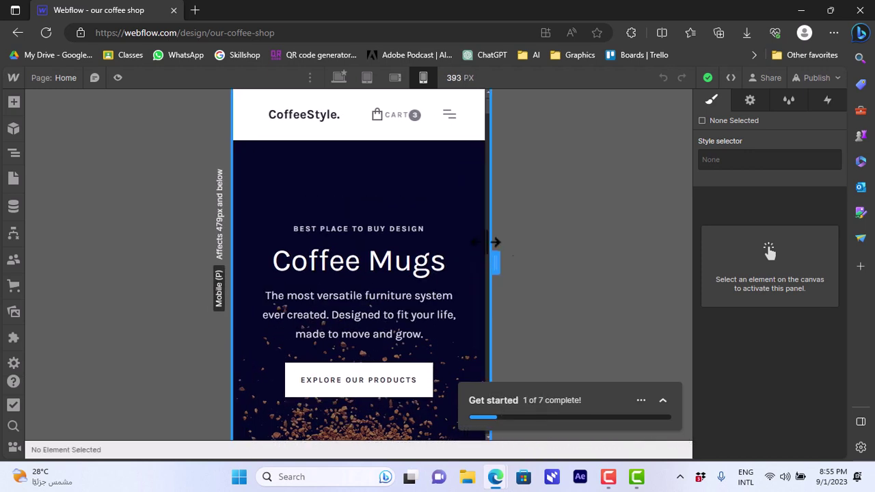
left_click(334, 77)
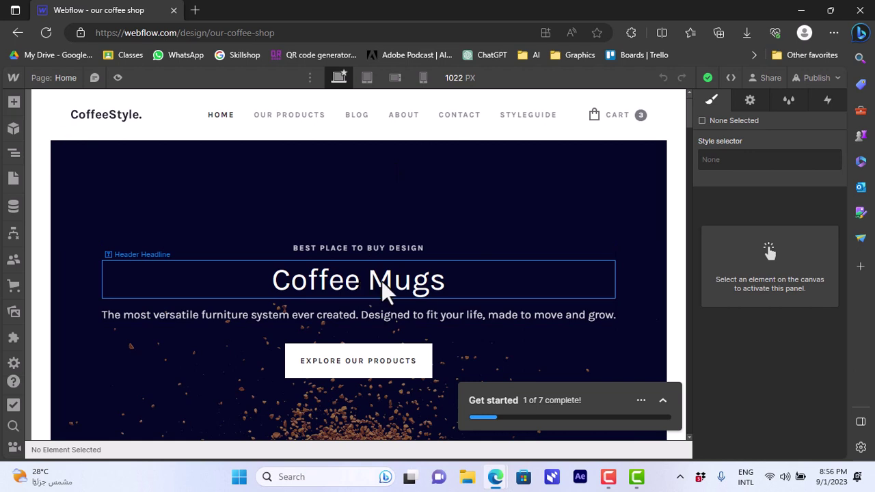
- Replace the 'Coffee Mugs' hero headline text with 'choose your coffee'
left_click(381, 280)
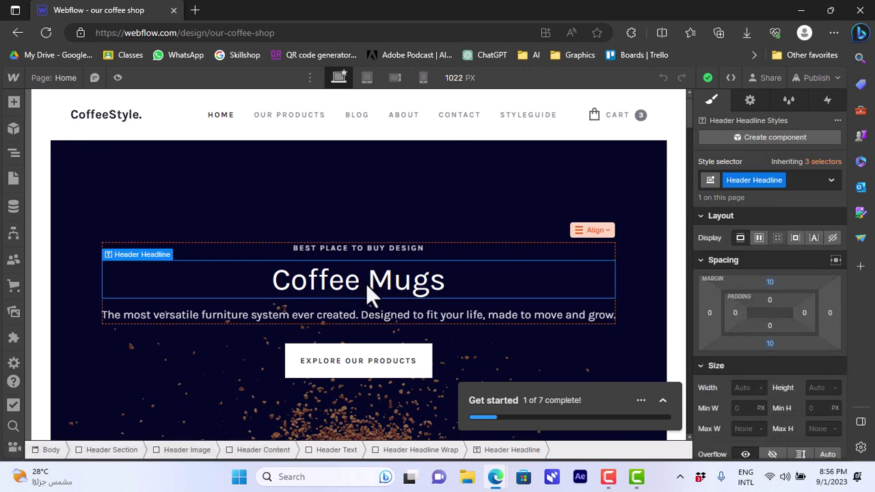
double_click(366, 283)
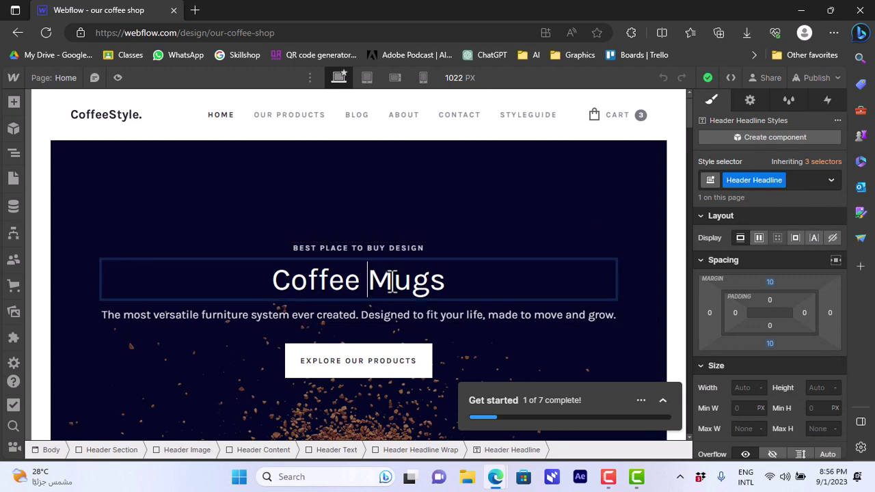
left_click_drag(427, 283, 272, 281)
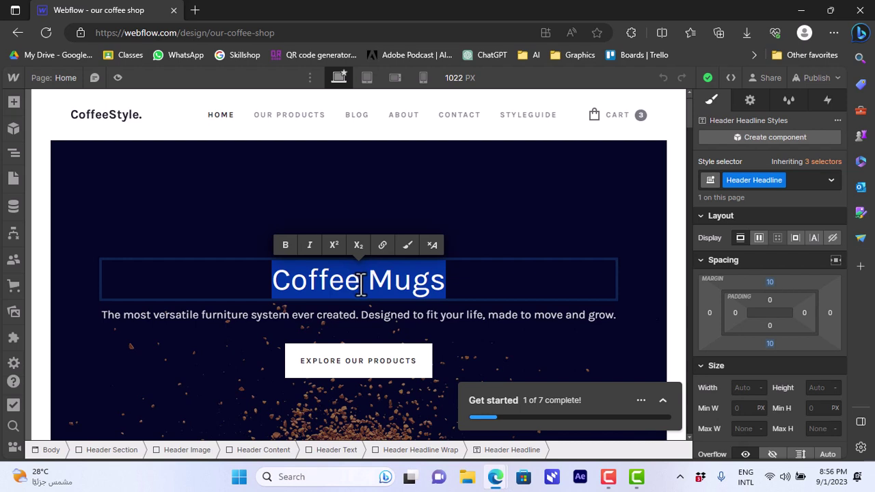
type("choo")
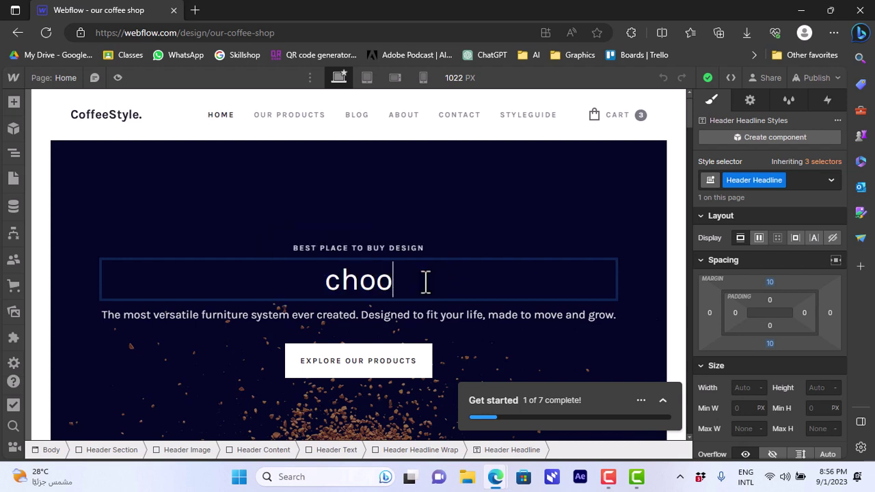
type("se your c")
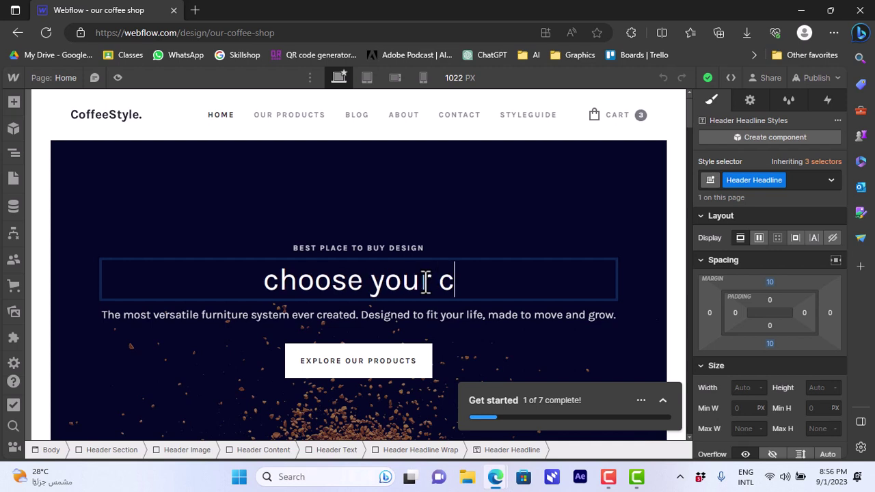
type("offee")
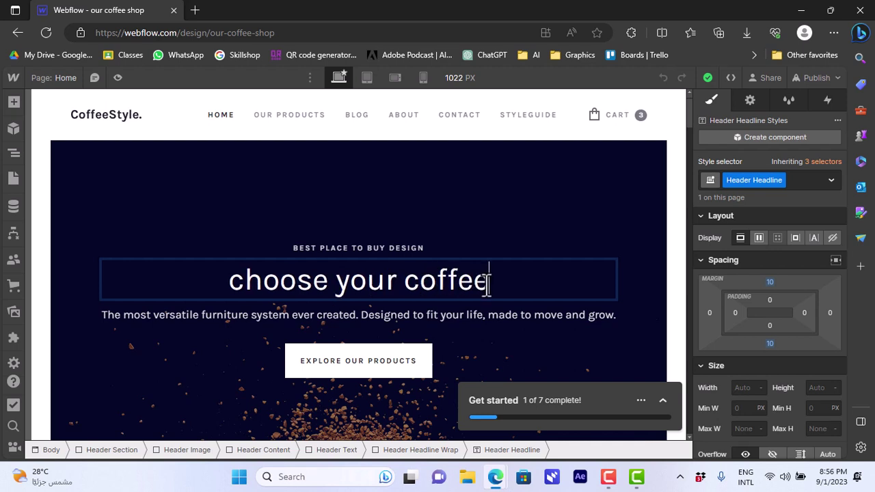
left_click(221, 278, "shift")
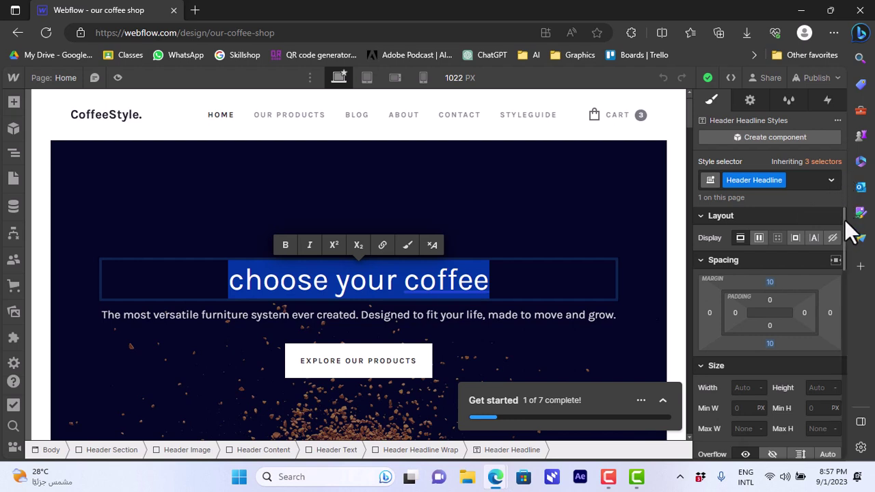
- Color the headline text #ff0202 red and set its font to Changa One
left_click_drag(845, 232, 843, 300)
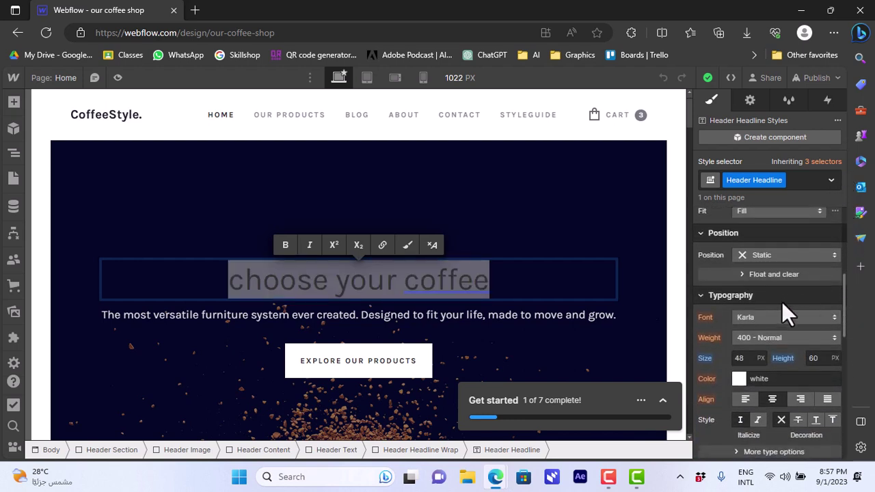
left_click(739, 379)
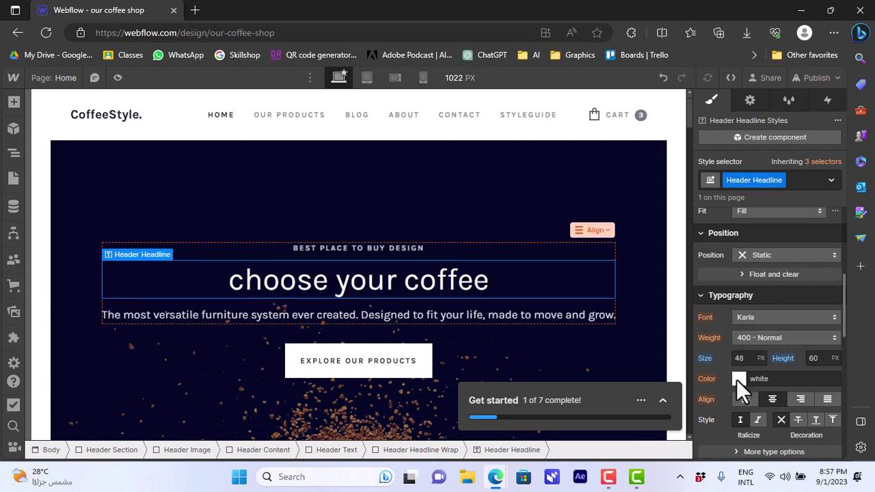
left_click_drag(818, 166, 841, 147)
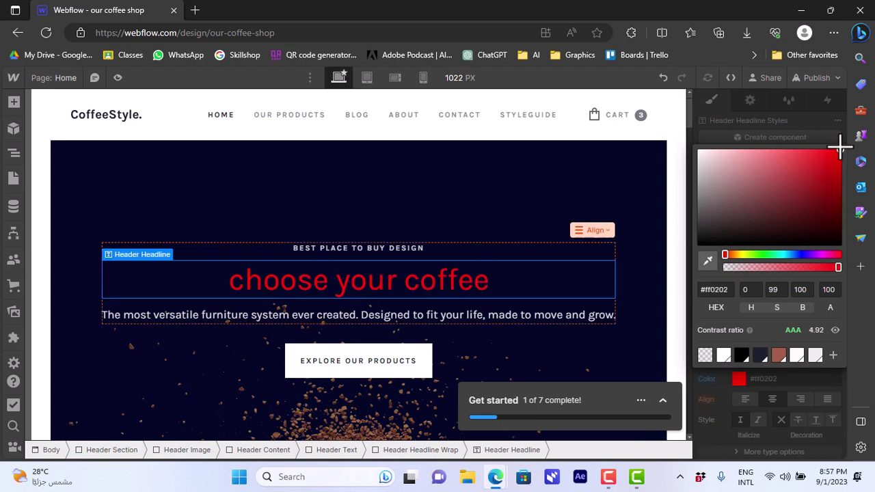
left_click(813, 378)
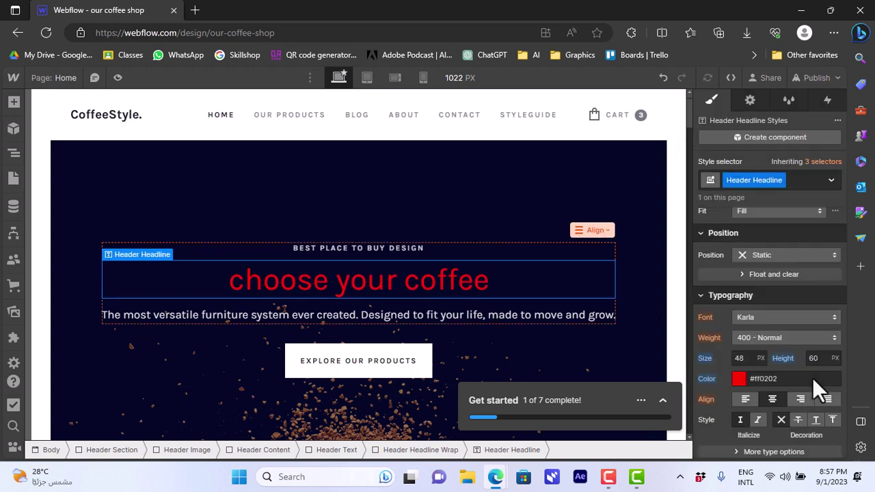
left_click(781, 317)
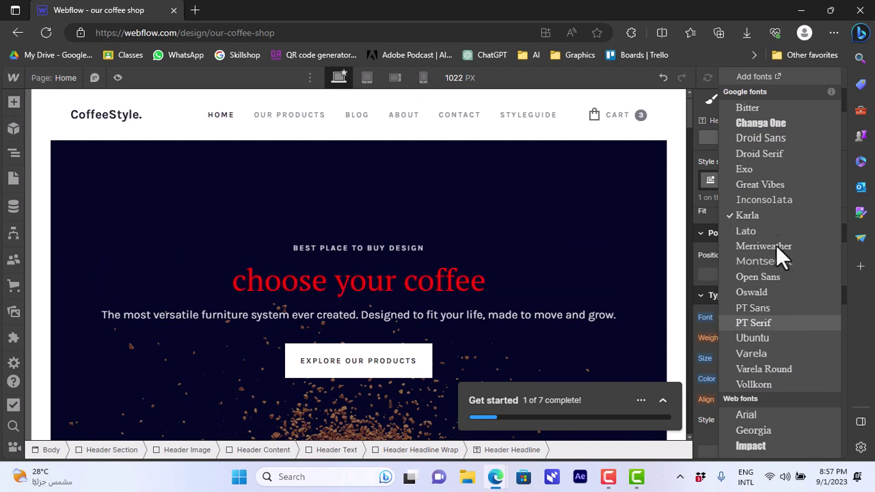
left_click(760, 123)
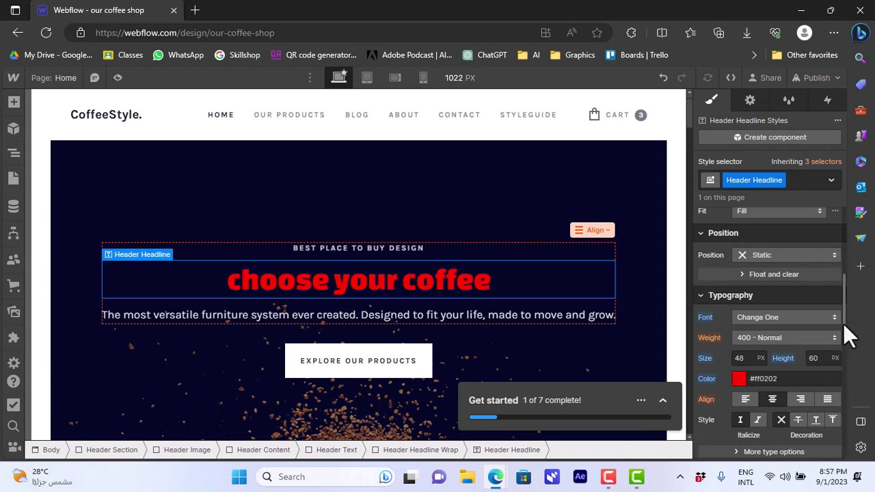
- Set the headline's top margin to 120 px and bottom margin to 176 px
left_click_drag(843, 320, 853, 205)
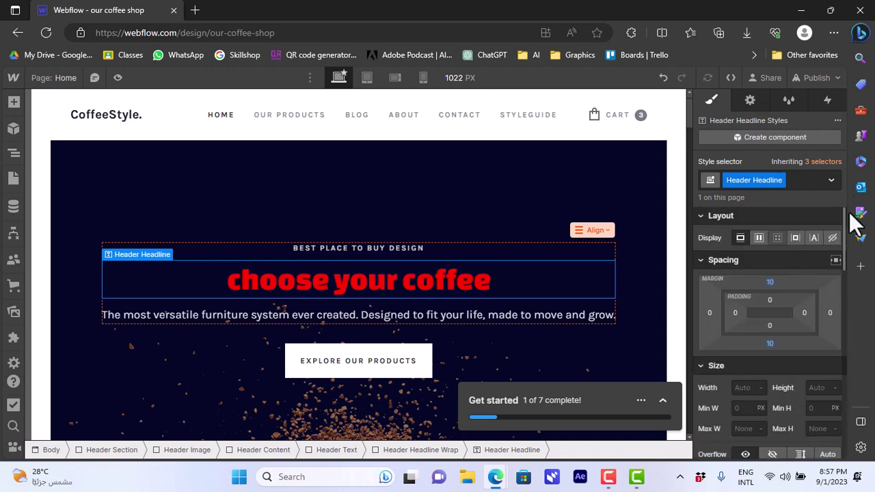
left_click_drag(770, 290, 769, 284)
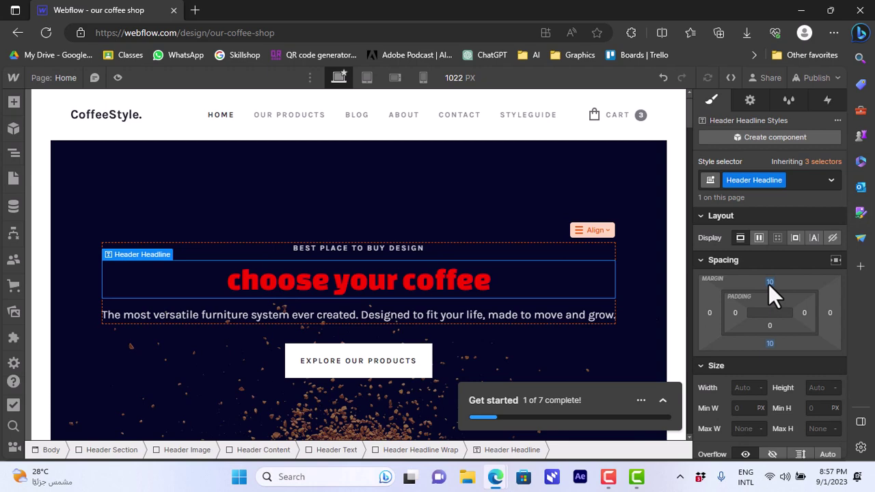
left_click(769, 282)
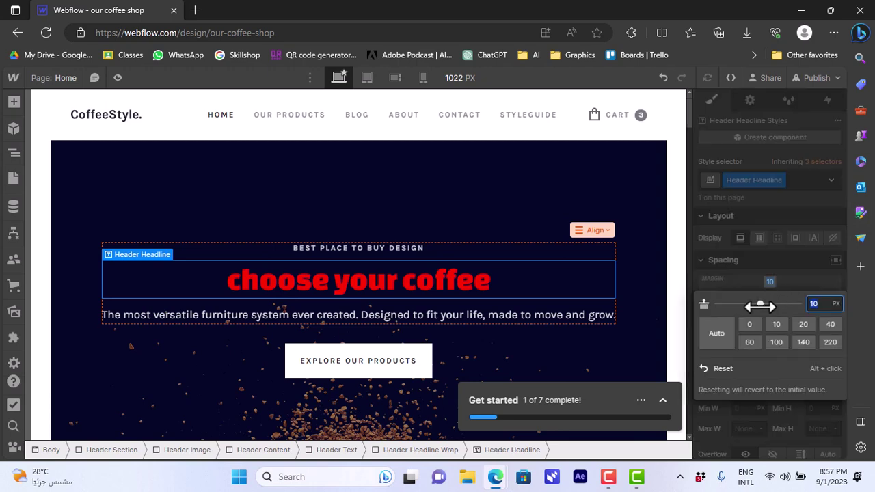
left_click_drag(760, 303, 782, 303)
left_click(791, 266)
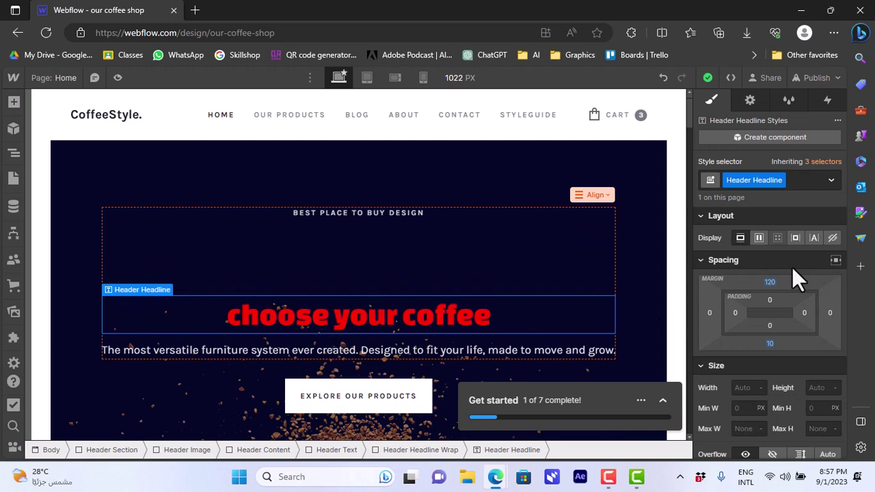
left_click(771, 345)
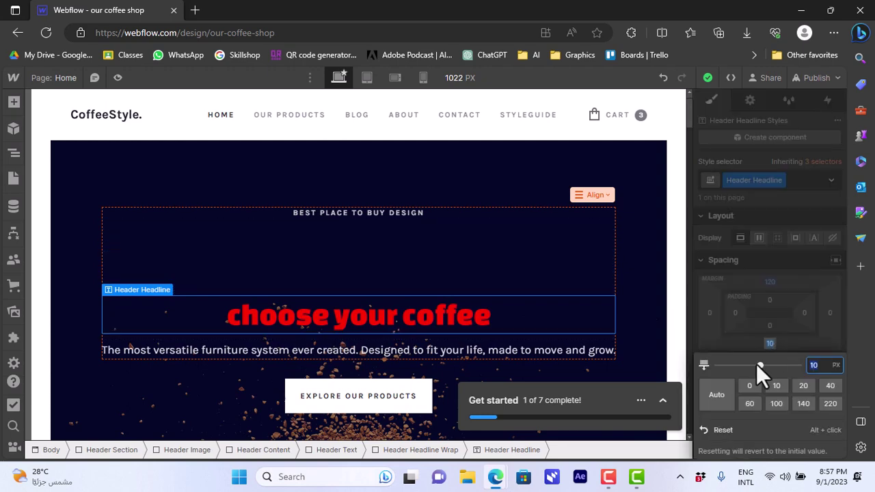
left_click_drag(761, 365, 793, 365)
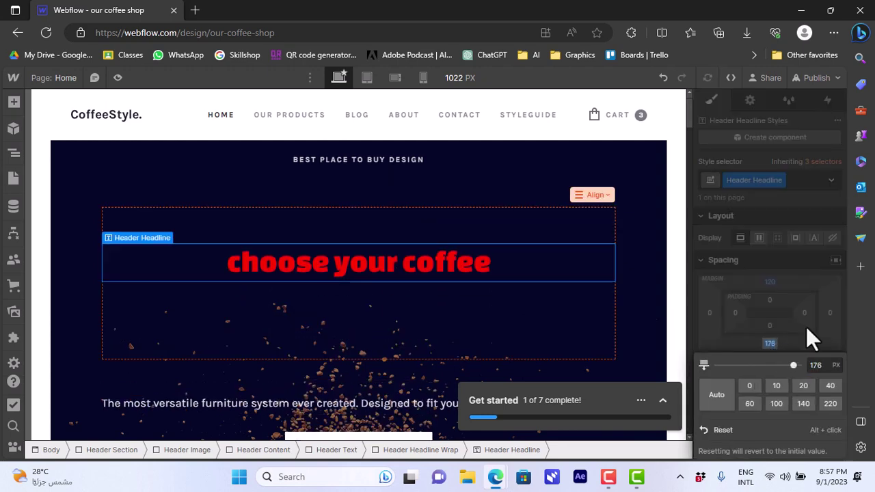
left_click(807, 325)
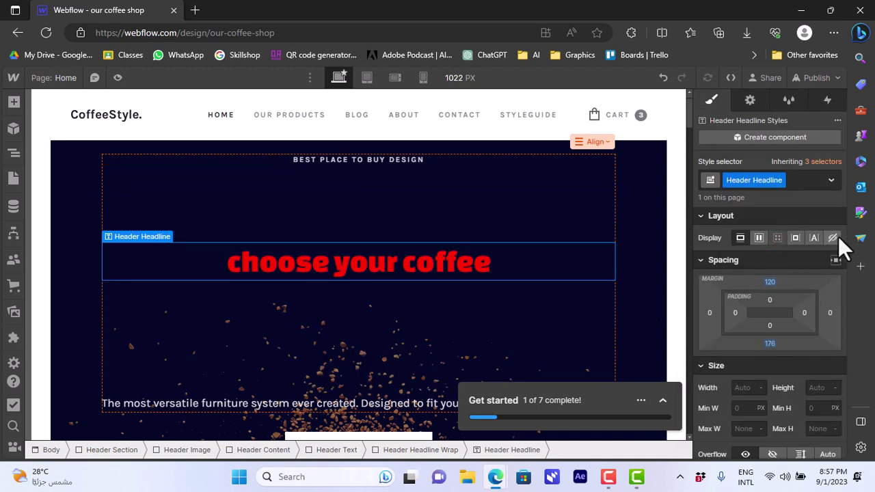
left_click(747, 96)
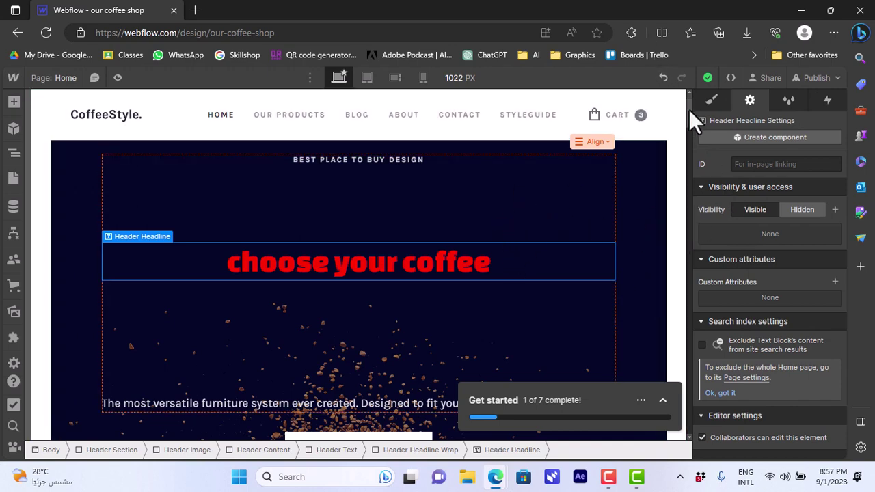
- Select the Header Image container via the Header Content parent and view its settings
left_click_drag(689, 109, 688, 122)
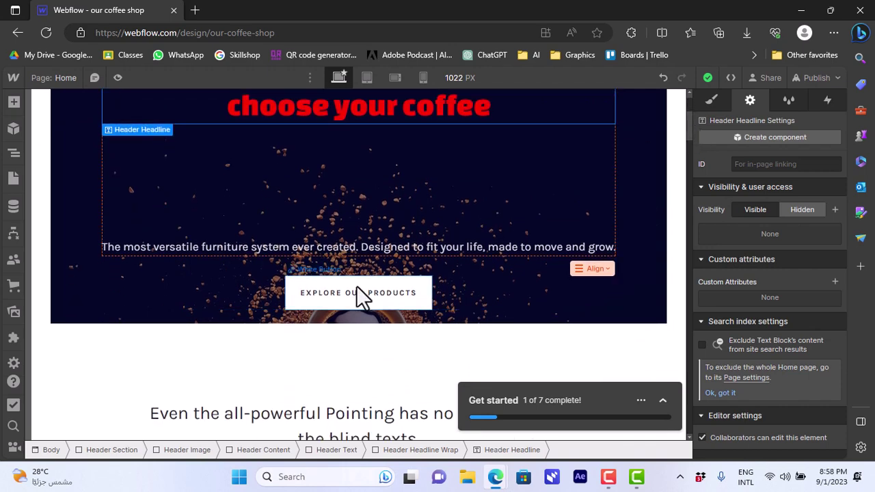
left_click(345, 320)
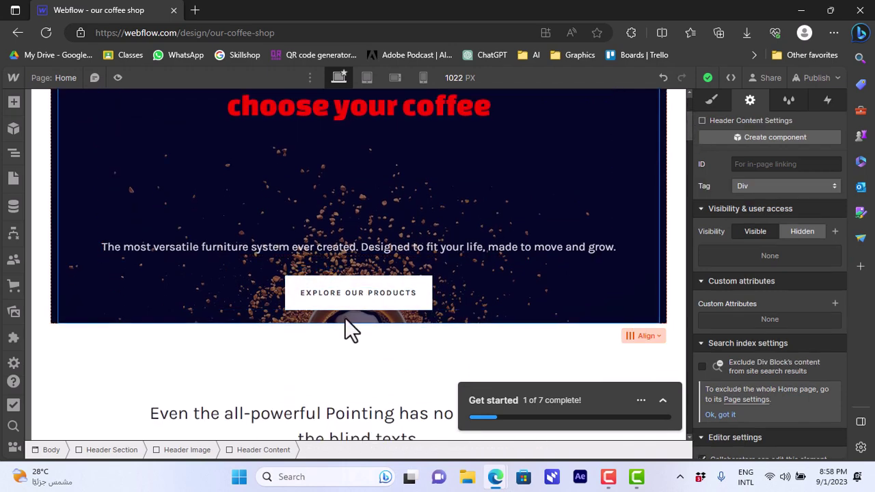
left_click(55, 285)
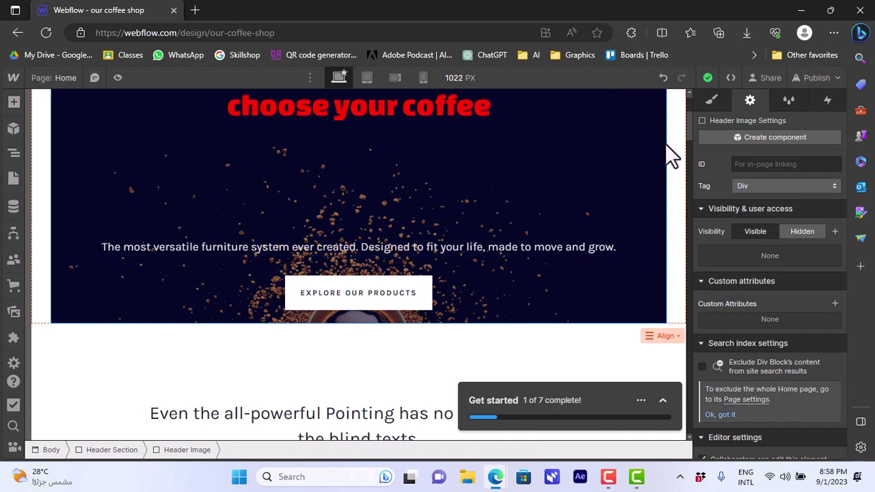
left_click(726, 104)
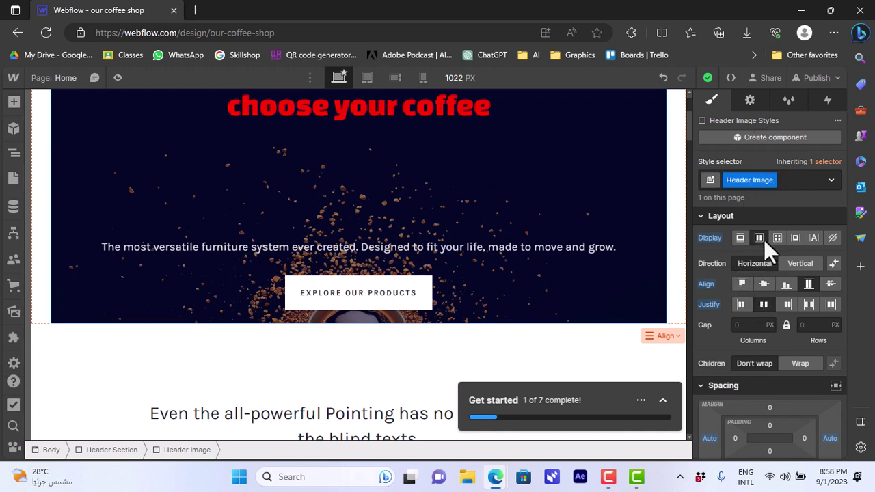
left_click(750, 101)
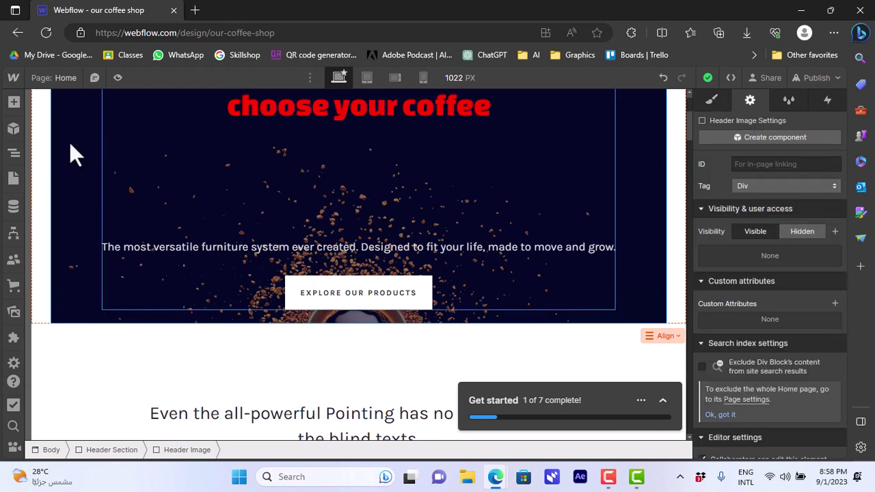
- Step the selection down from Header Image to the BEST PLACE TO BUY DESIGN label
left_click(18, 104)
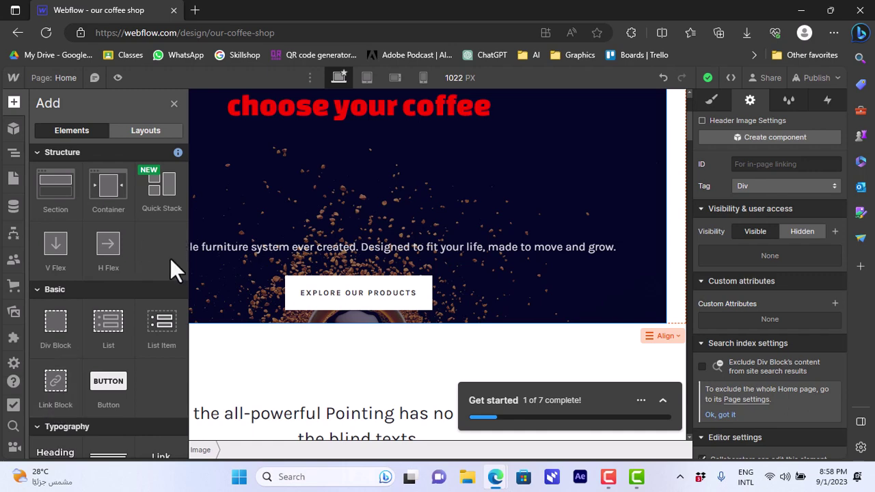
key("Down")
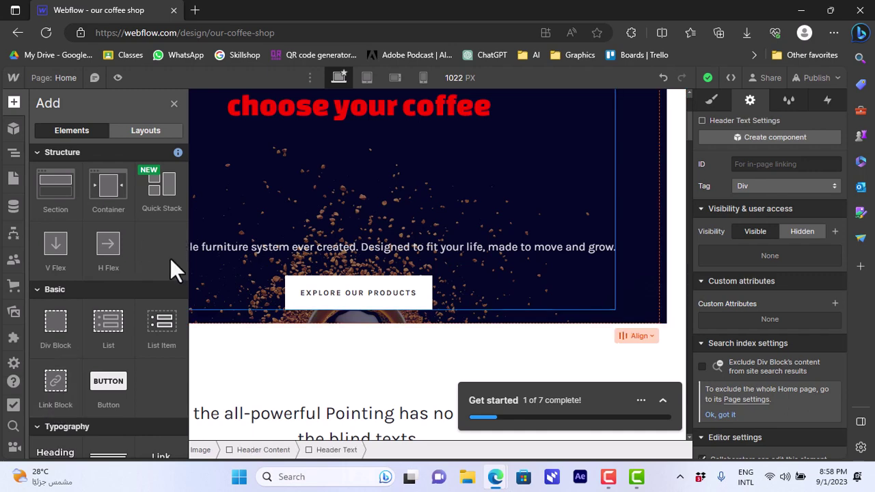
key("Down")
key("Down")
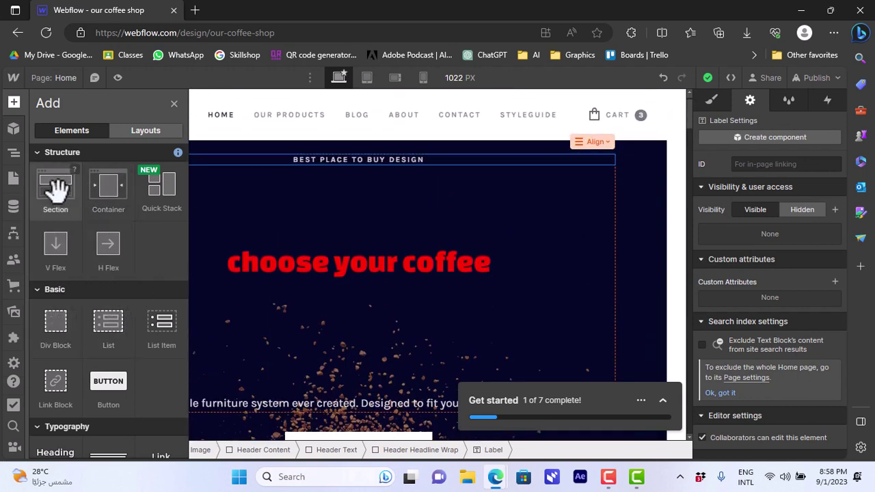
- Show the Components panel, then the Navigator's Home page element tree
left_click(13, 129)
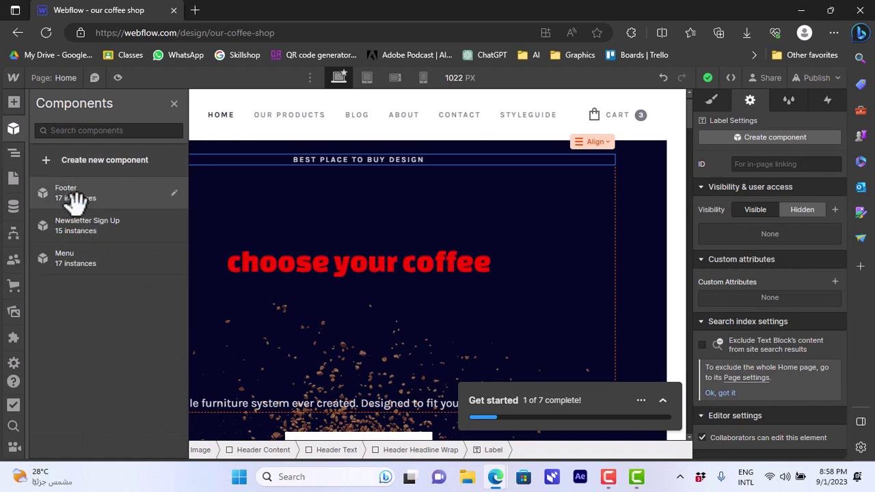
left_click(14, 153)
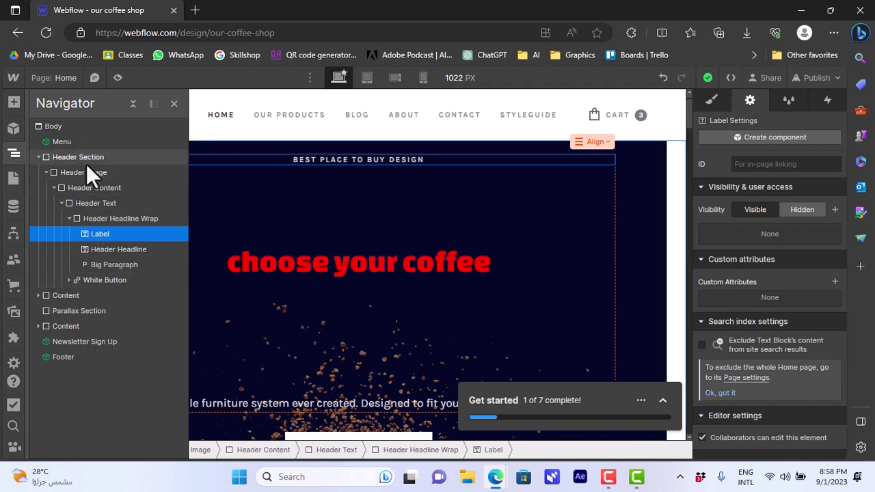
- Switch the canvas to the About page and select its coffee-cup header image
left_click(11, 181)
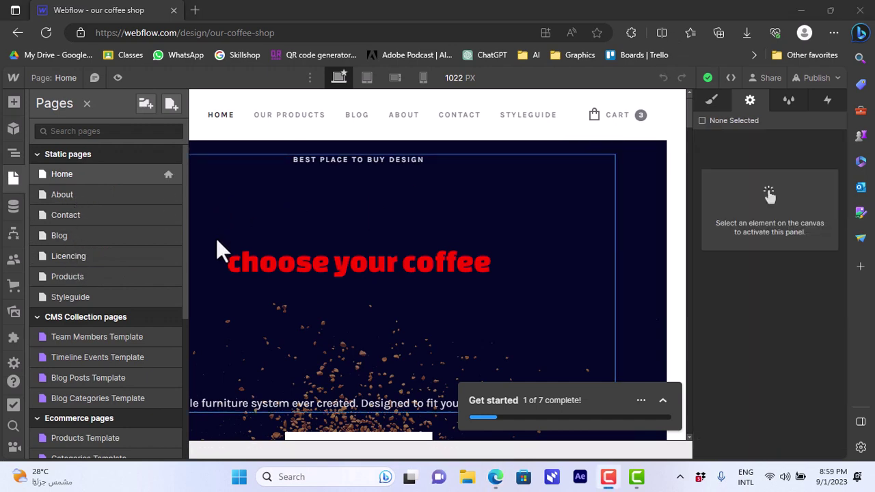
left_click(71, 201)
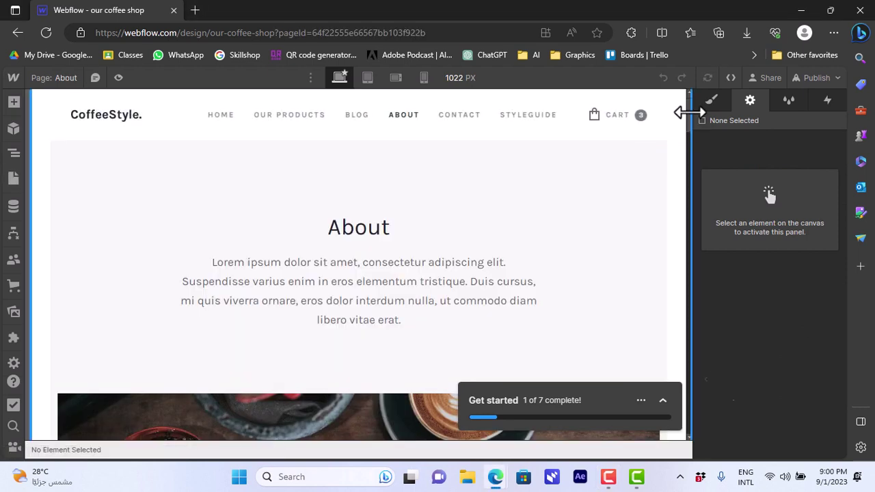
scroll(691, 145, "down", 5)
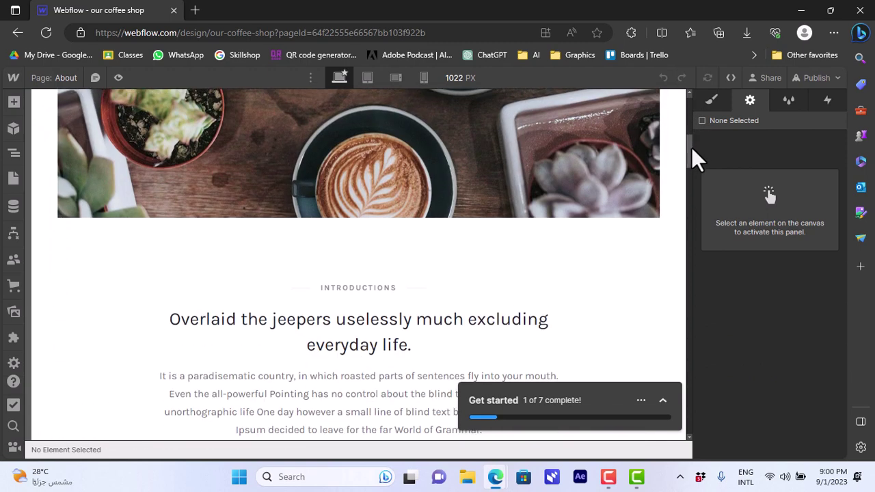
scroll(692, 158, "up", 2)
left_click(82, 181)
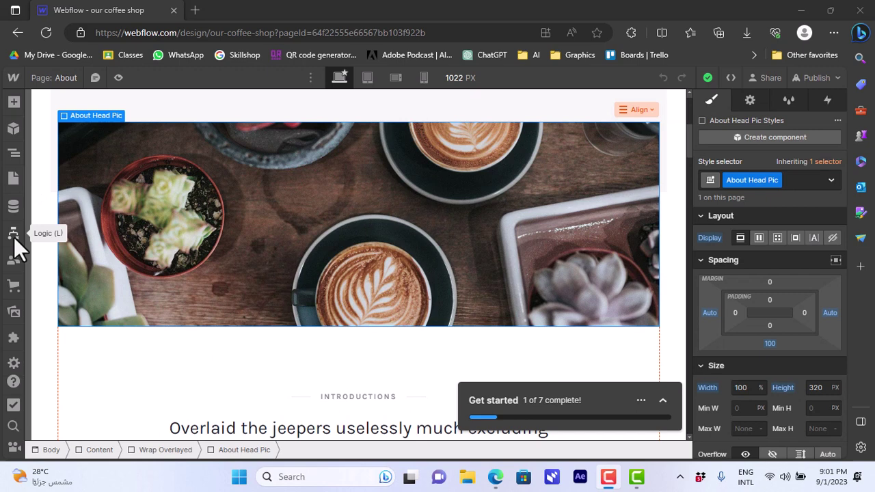
- Open the Ecommerce Products table listing the store's 15 items and prices
left_click(13, 287)
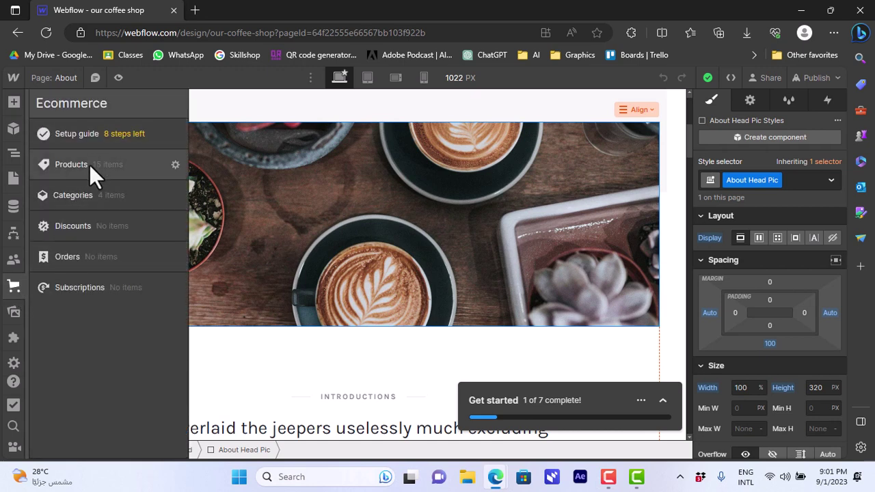
left_click(71, 165)
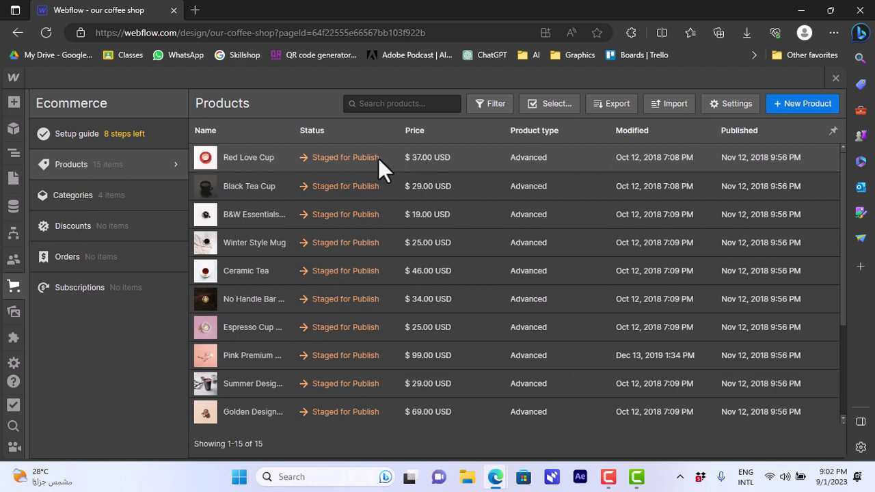
- Open the Red Love Cup product and rename it to 'coffee mug'
left_click(242, 158)
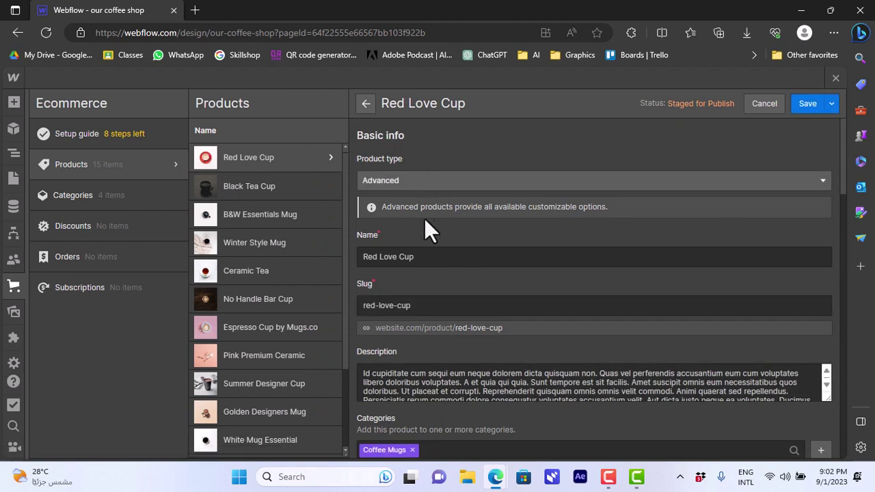
triple_click(429, 259)
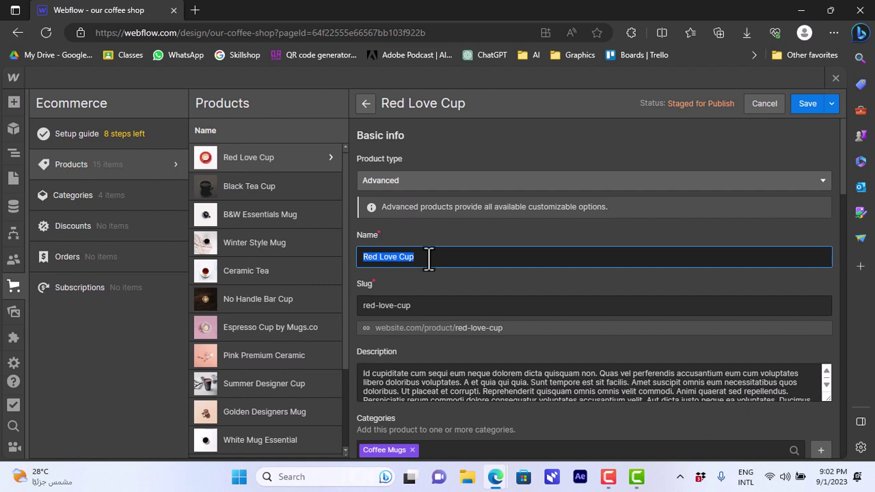
type("coffee mu")
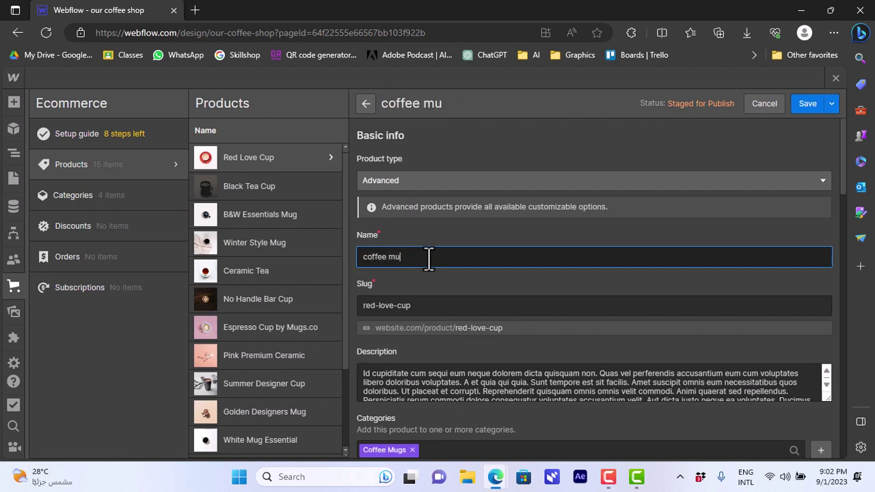
type("g")
left_click(437, 239)
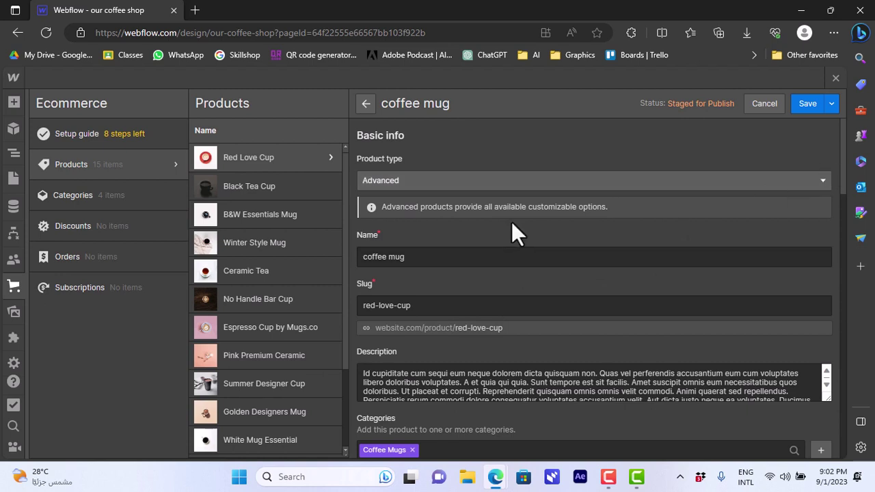
- Change the product's price from 37.00 to 5.00 USD
scroll(848, 171, "down", 1)
left_click_drag(847, 164, 848, 239)
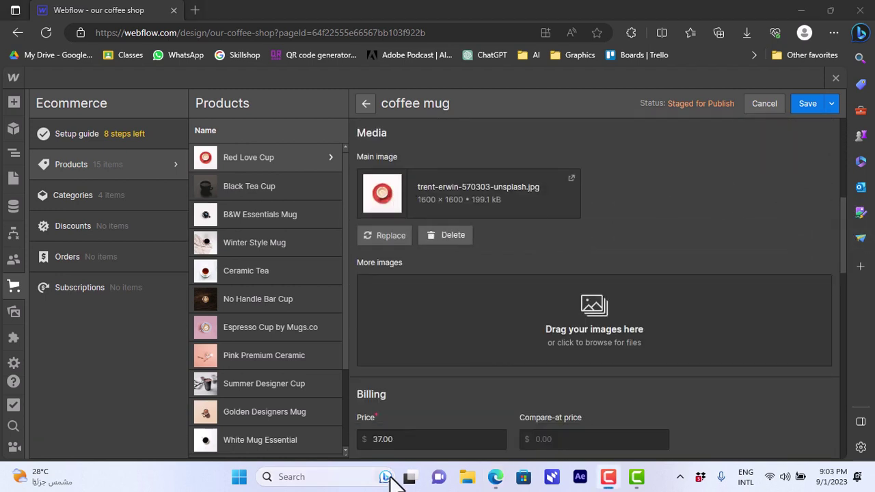
double_click(374, 439)
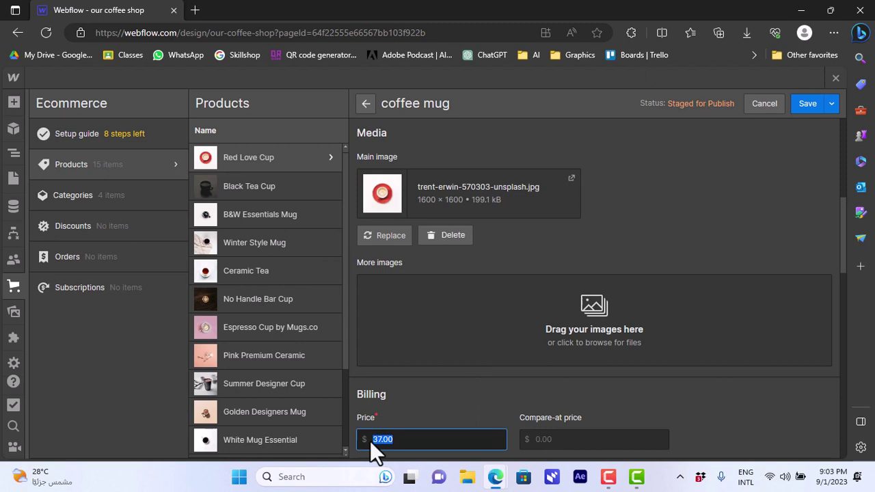
type("5")
left_click(717, 375)
left_click_drag(842, 253, 846, 395)
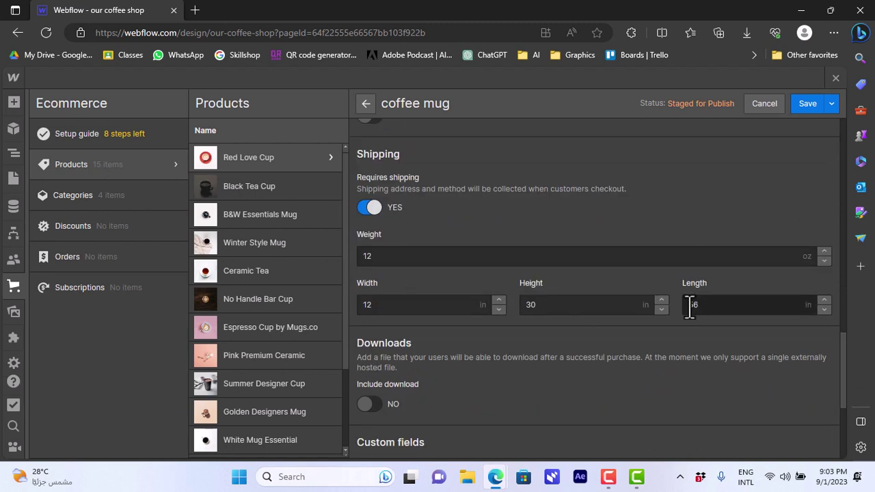
left_click_drag(842, 345, 849, 239)
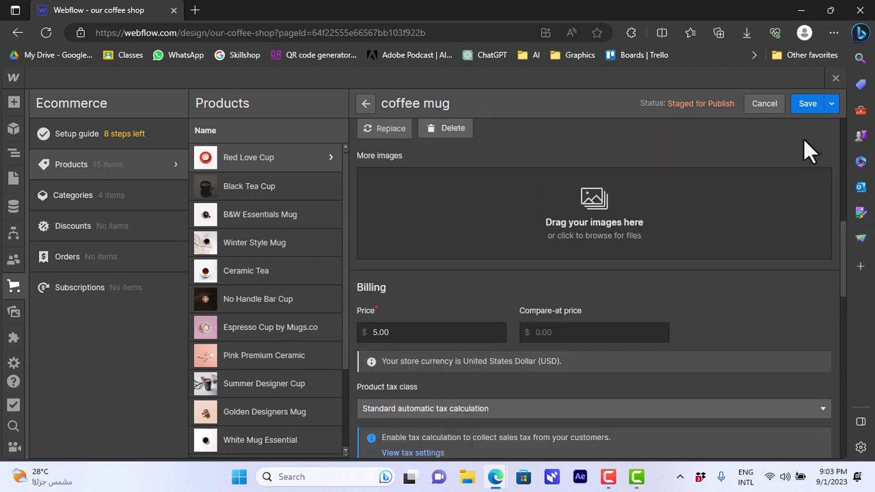
- Save the coffee mug at $5.00, check it in the Products table, and start a new product
left_click(807, 109)
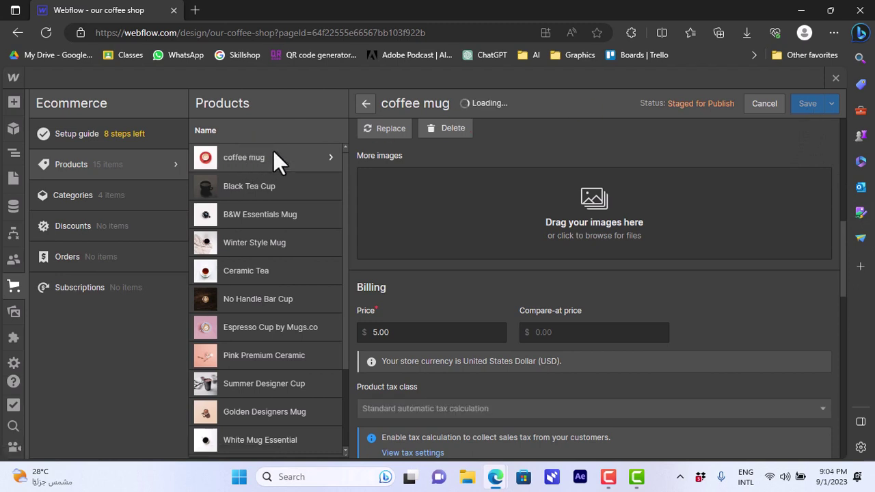
left_click(366, 104)
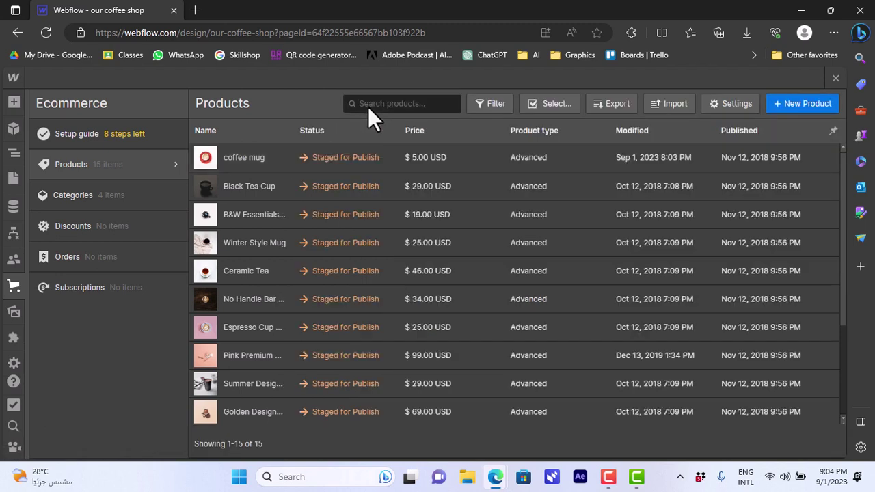
left_click(437, 159)
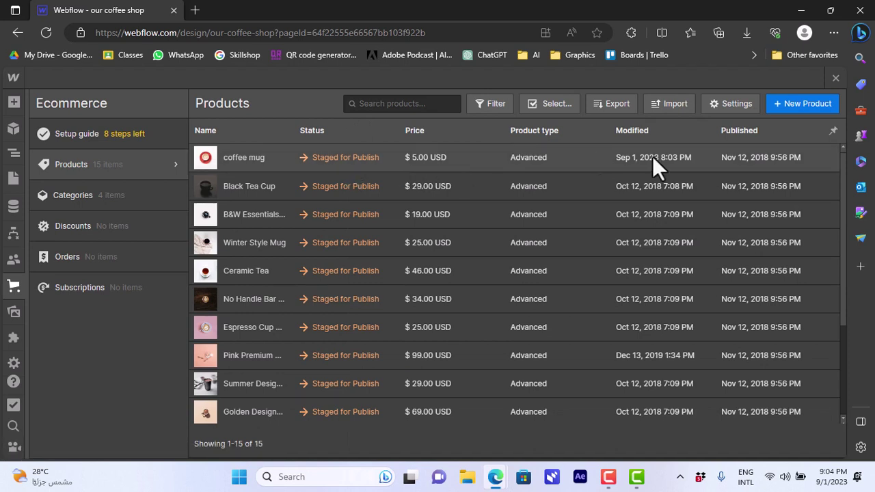
left_click(804, 104)
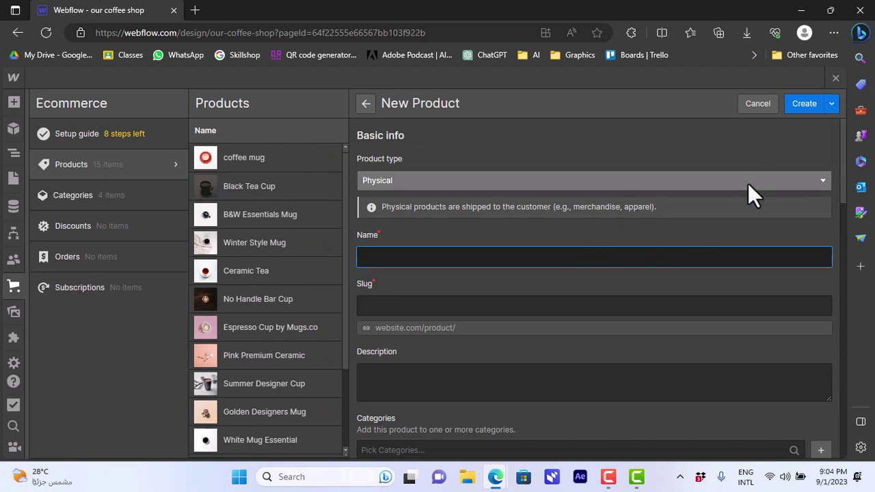
mouse_move(843, 162)
left_mouse_down()
mouse_move(840, 296)
mouse_move(841, 146)
left_mouse_up()
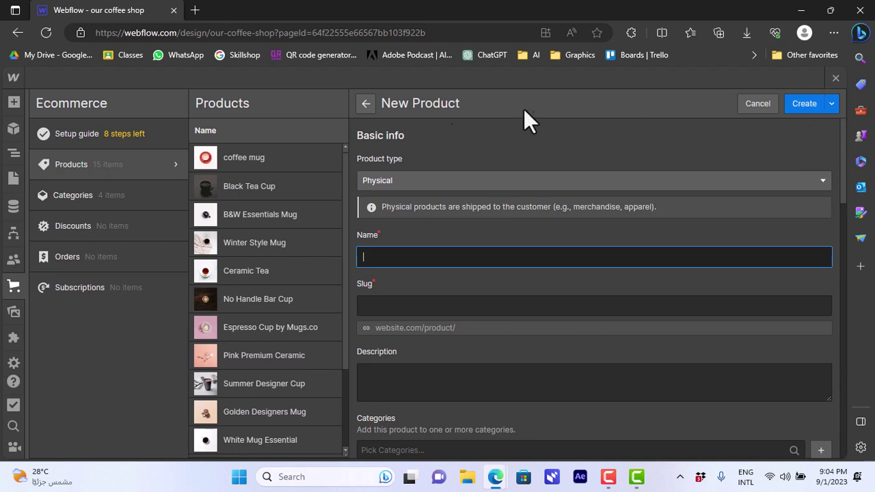
- Browse the store's Categories, Discounts, Orders and Subscriptions sections in turn
left_click(82, 194)
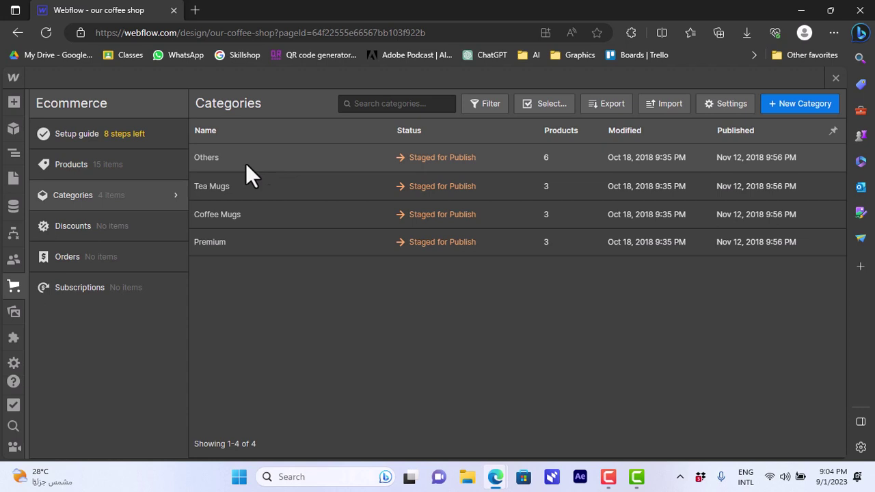
left_click(109, 227)
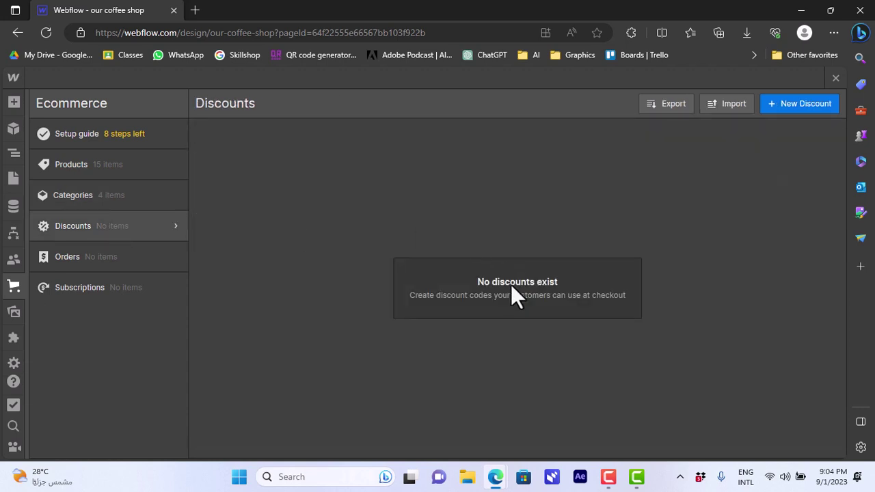
left_click(69, 264)
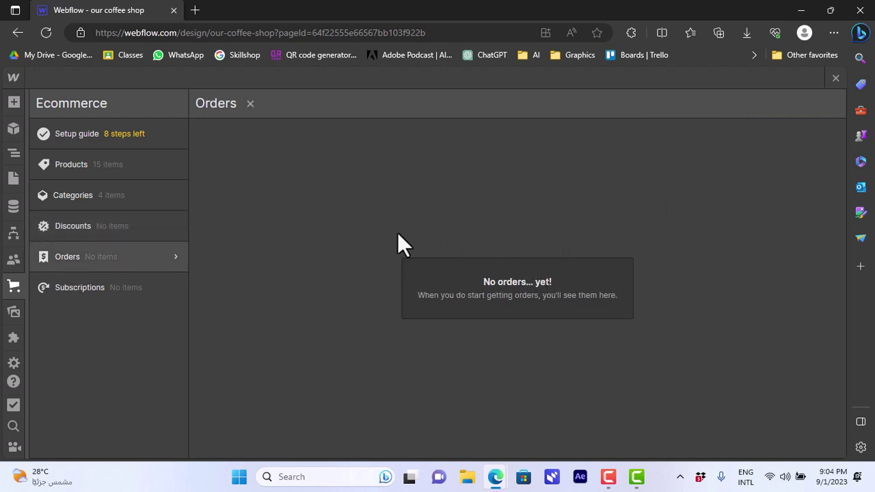
left_click(112, 290)
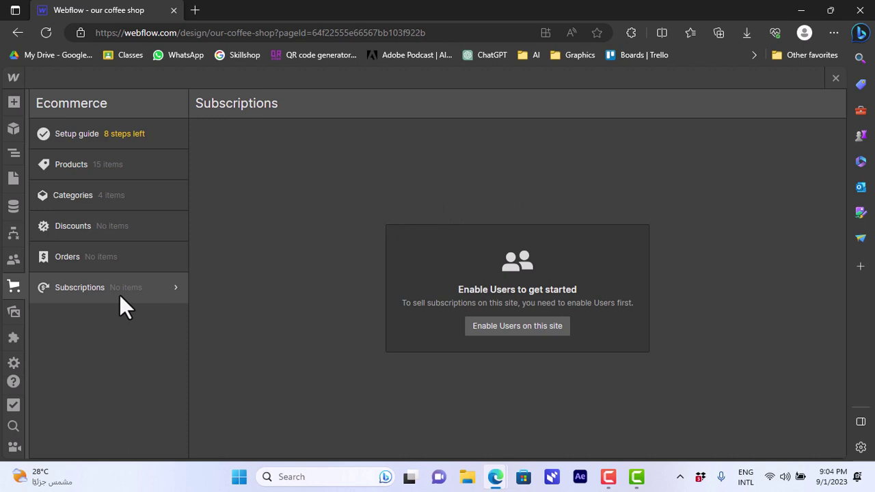
- Back in the Designer, view Assets and Apps, then open the site Settings panel
left_click(11, 314)
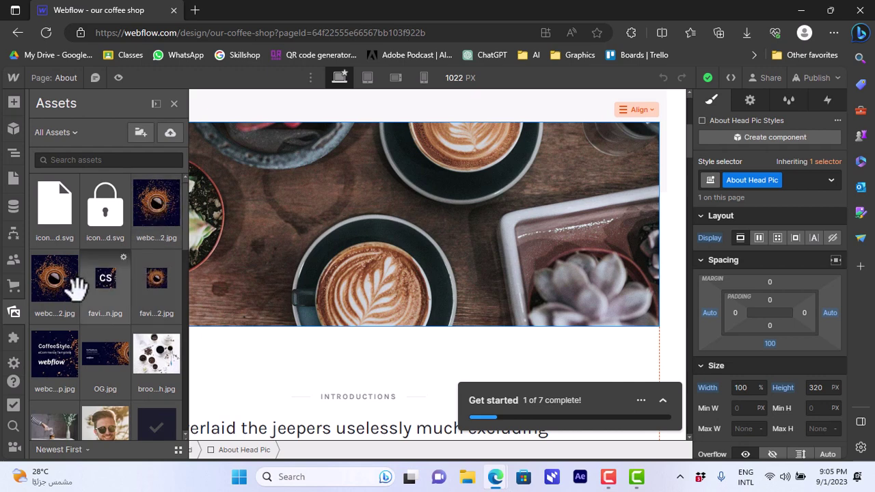
left_click(17, 342)
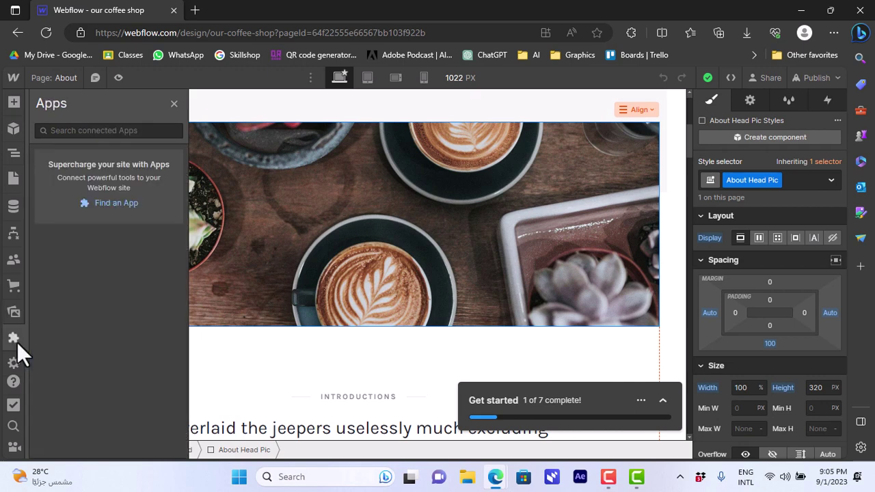
left_click(15, 365)
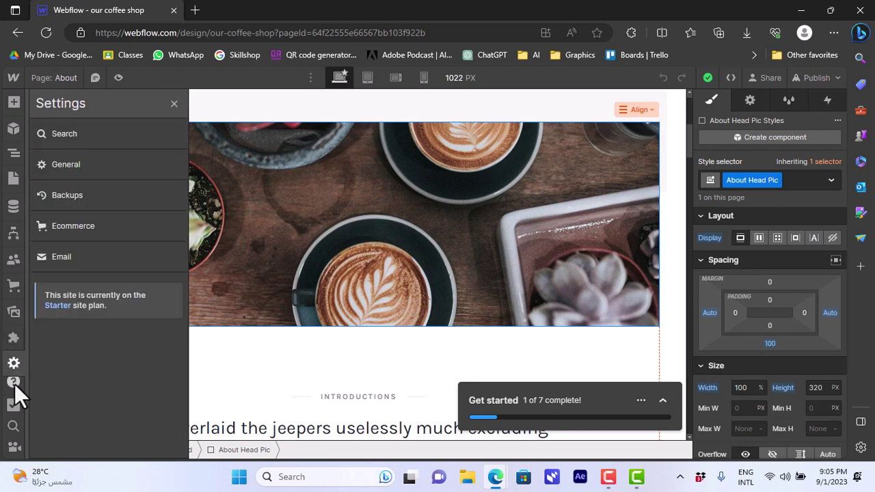